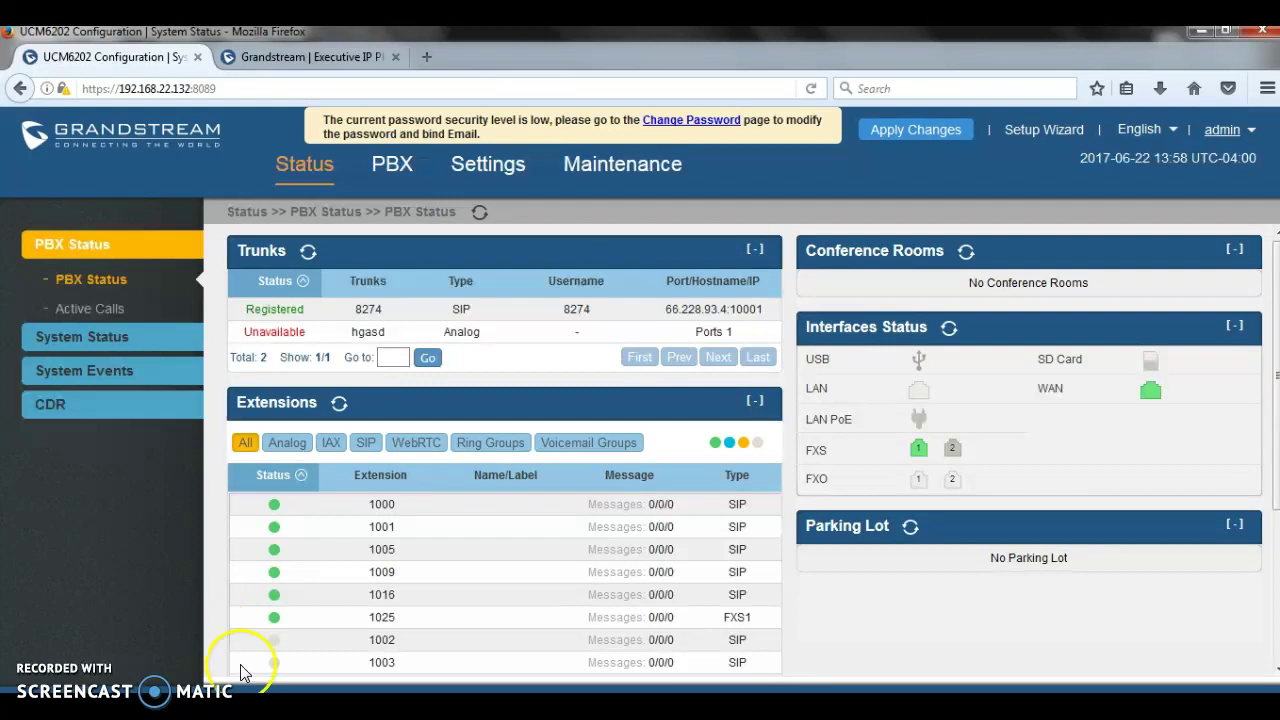
Open the general SIP settings and check the Allow Guest Calls option.
click(400, 165)
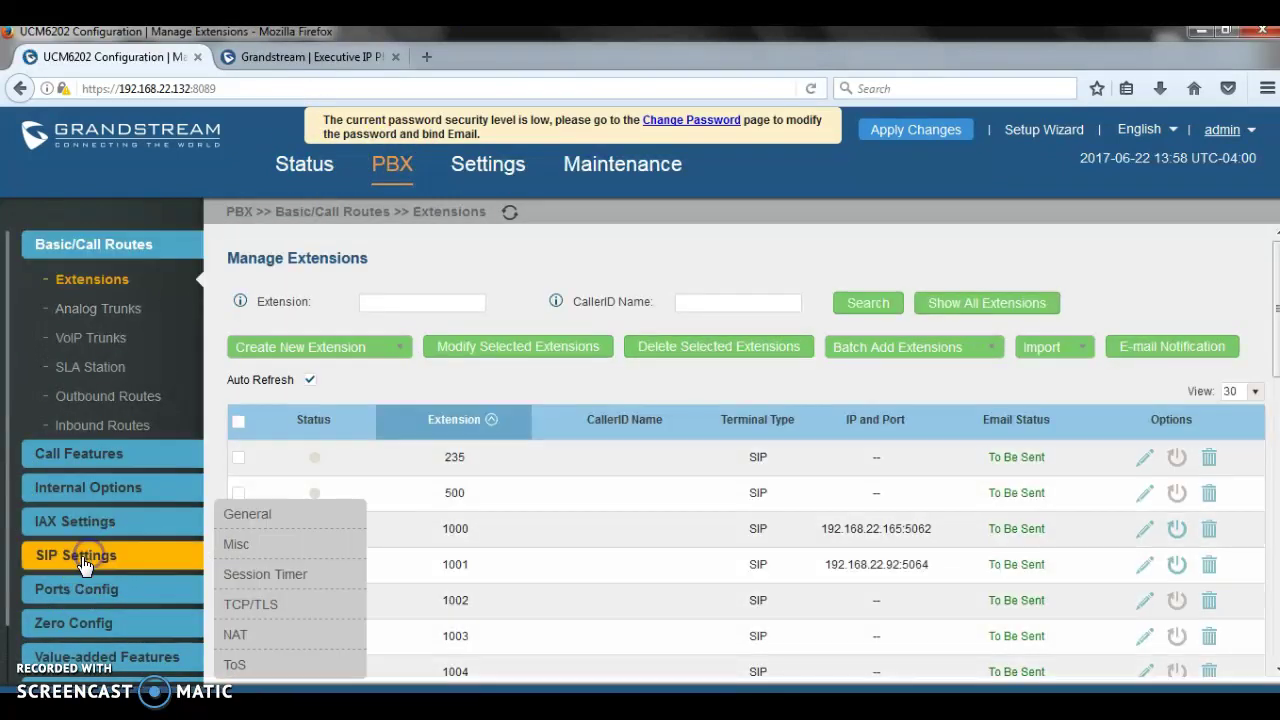
click(83, 565)
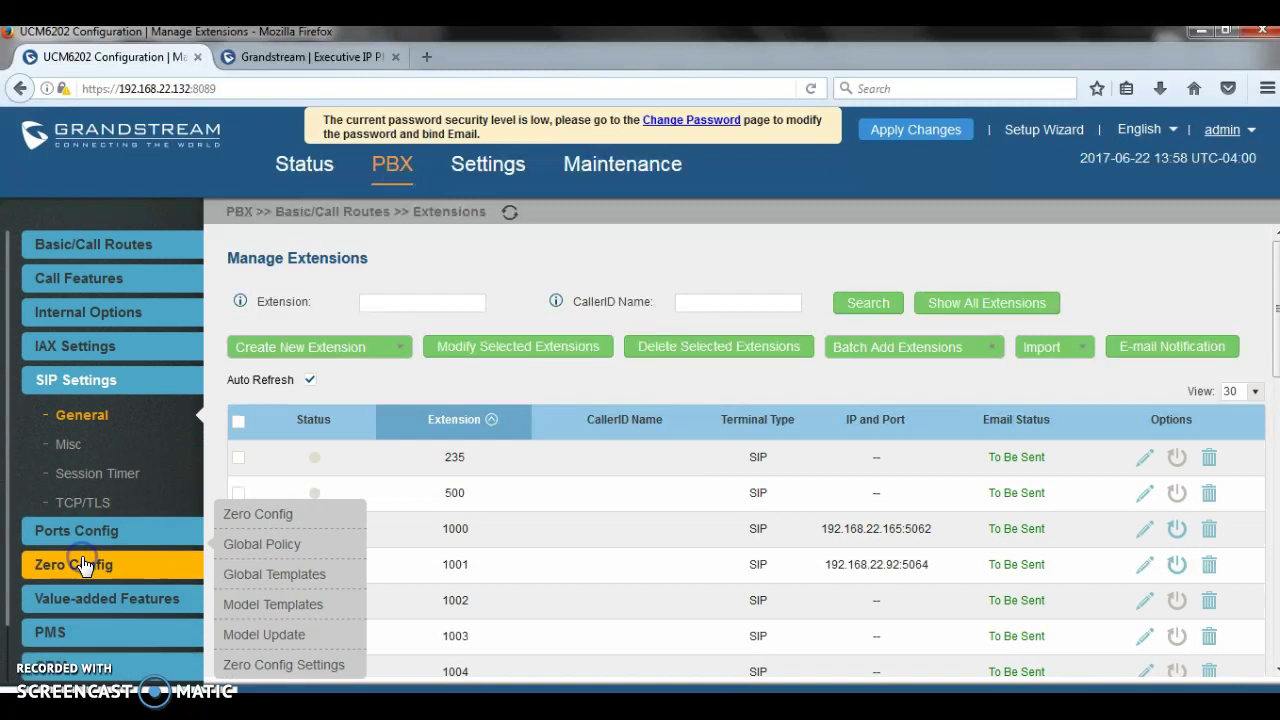
click(76, 414)
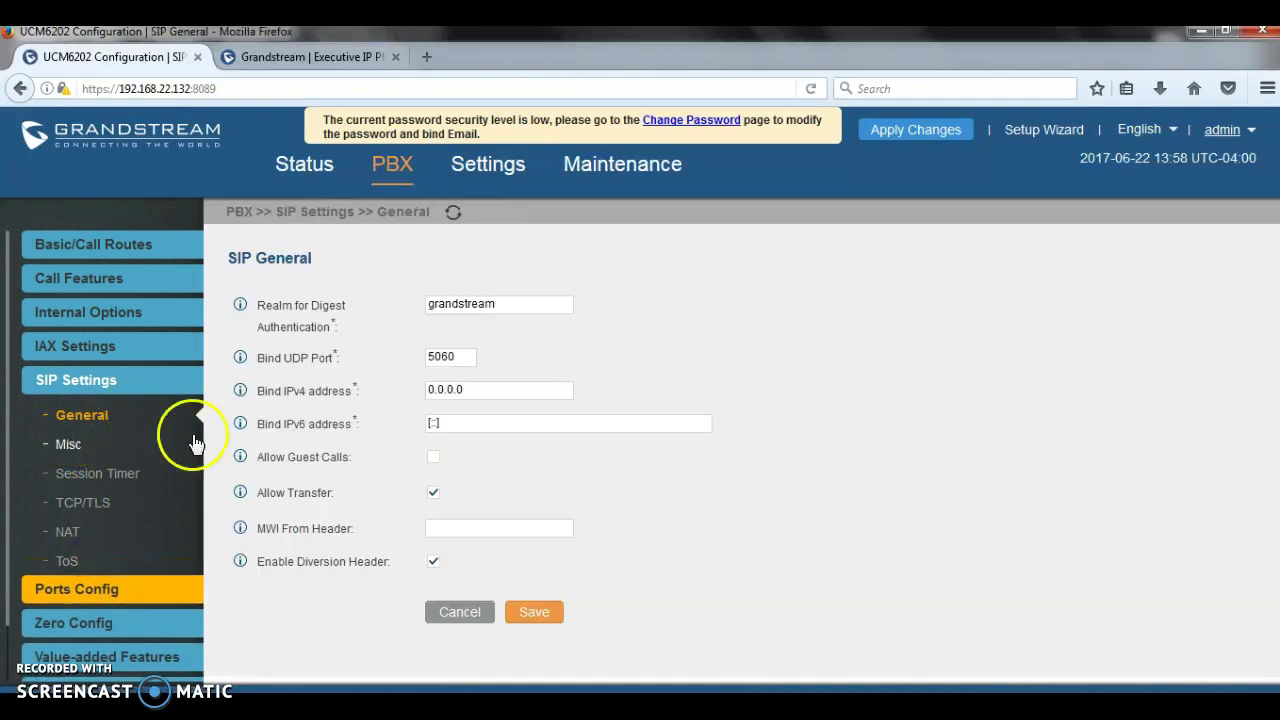
drag(364, 455, 260, 456)
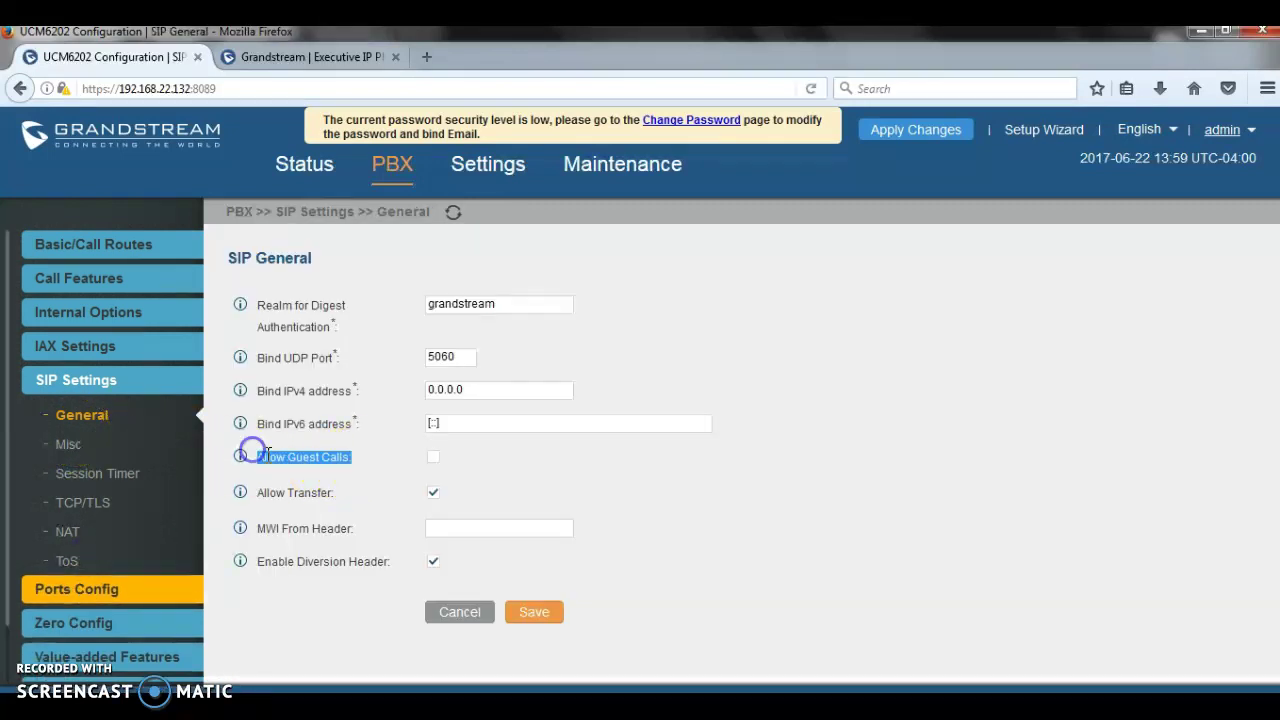
click(563, 481)
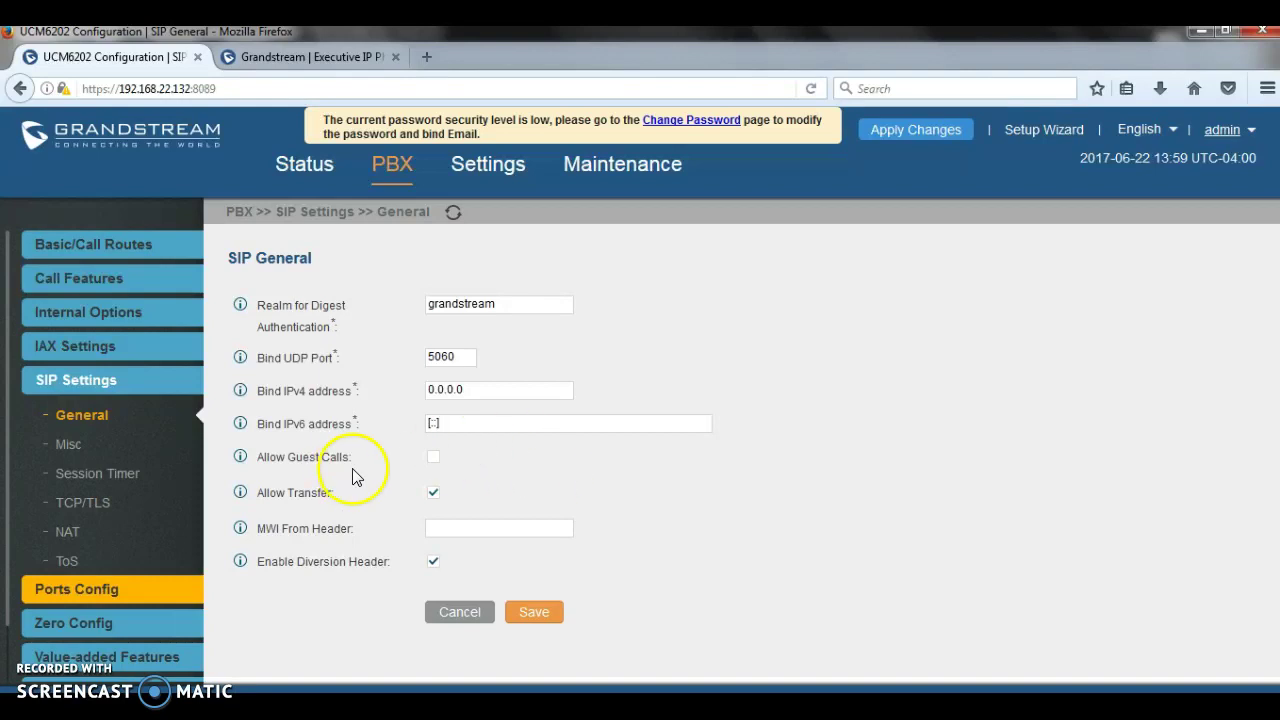
drag(389, 457, 251, 455)
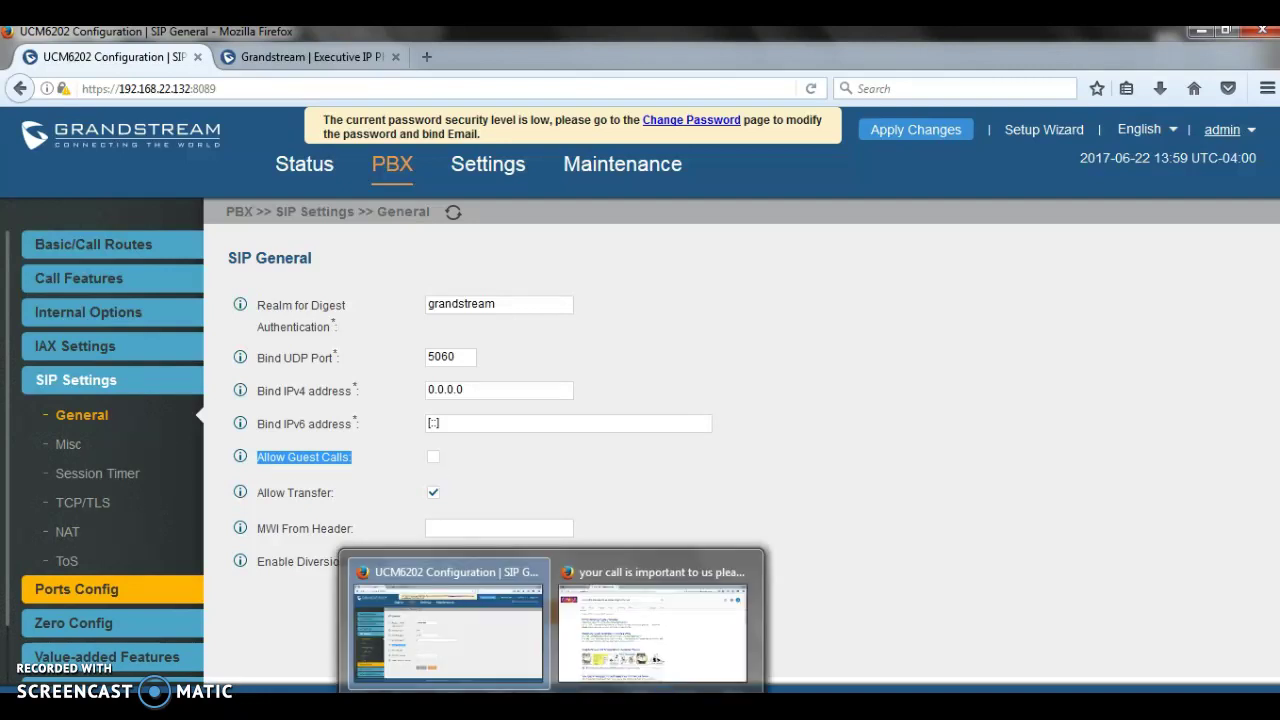
Open the firewall's Static Defense page and review the current services, custom rules and ping defense options.
click(486, 164)
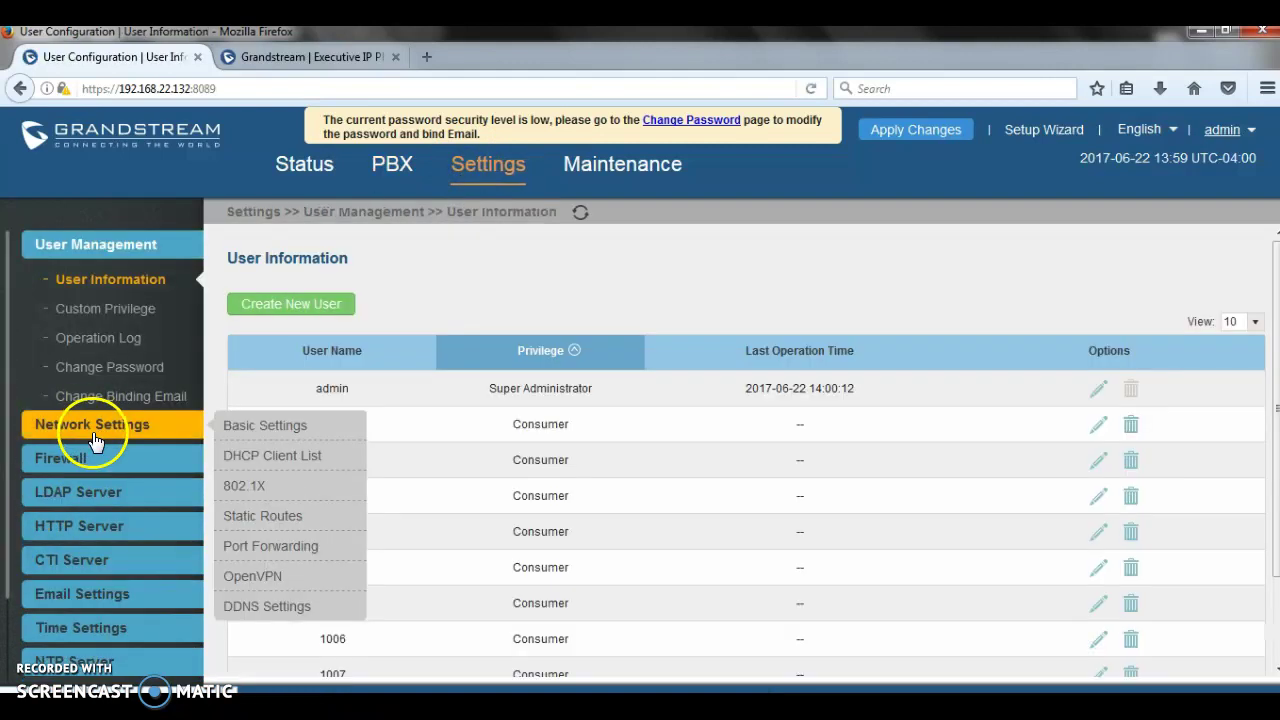
click(98, 460)
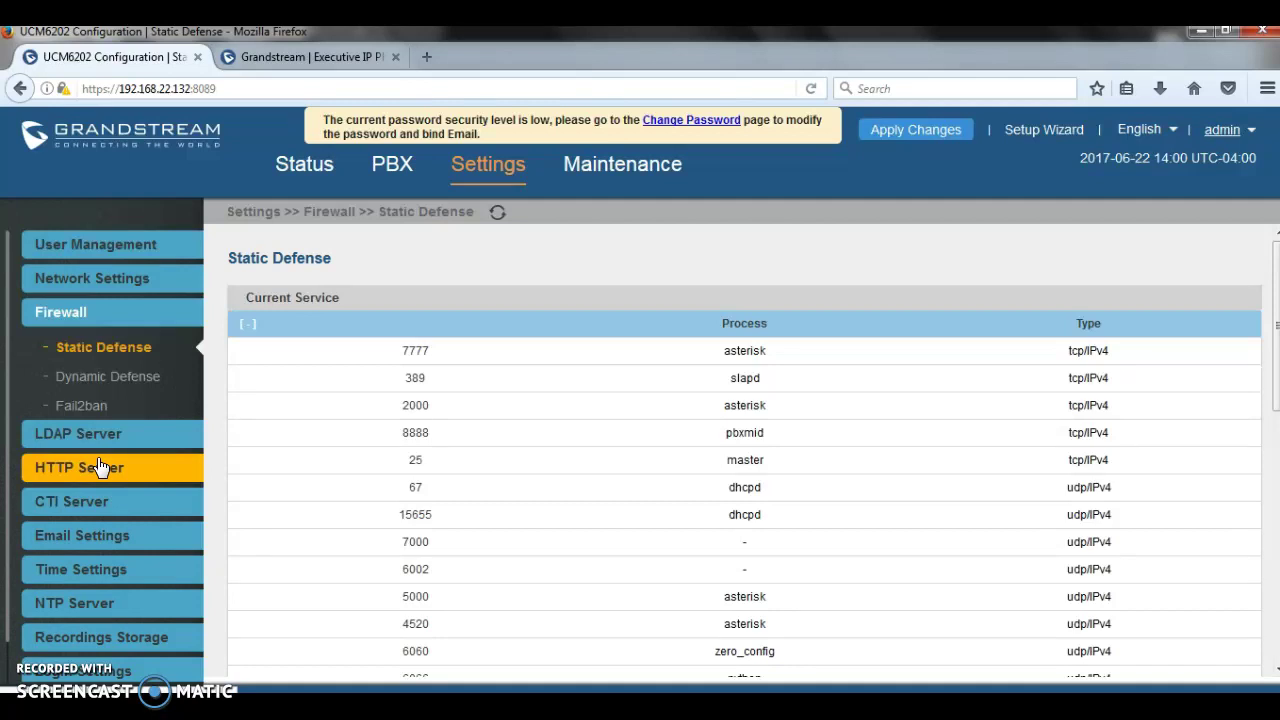
click(120, 433)
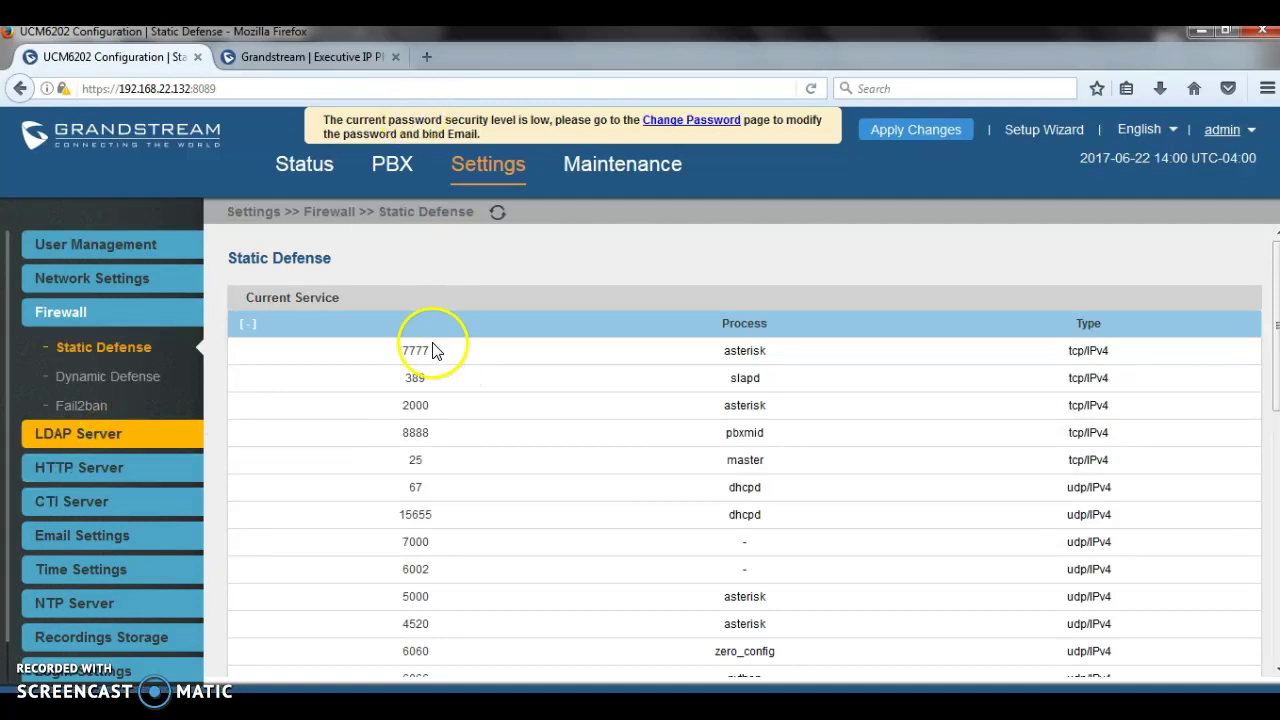
scroll(443, 257, down, 6)
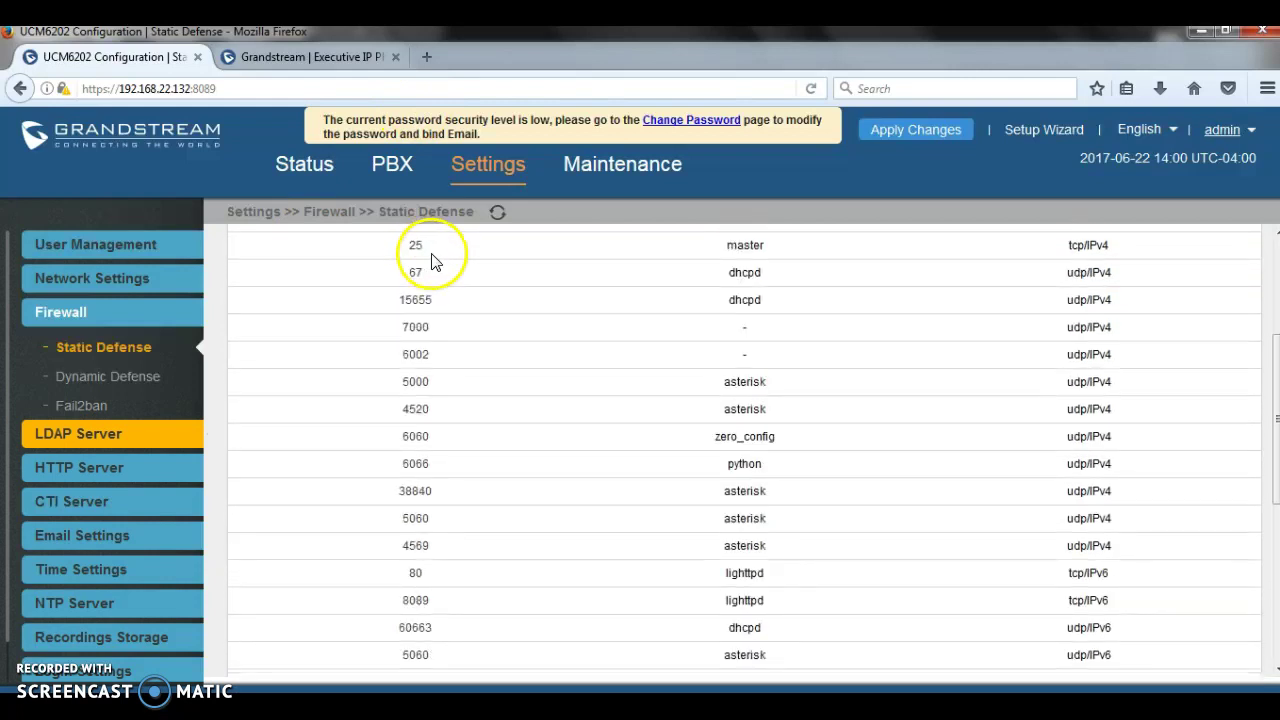
scroll(443, 263, down, 1)
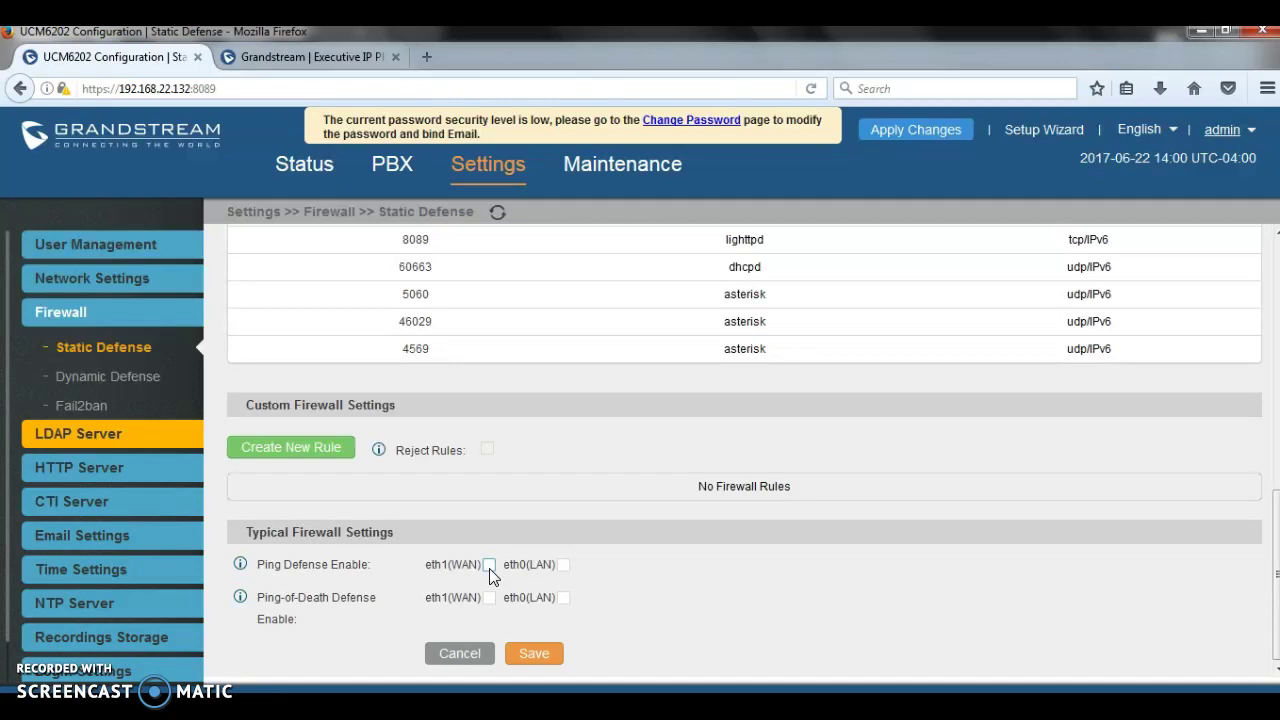
click(489, 598)
Create a new firewall rule named Sip with action REJECT, type IN and interface WAN.
click(309, 444)
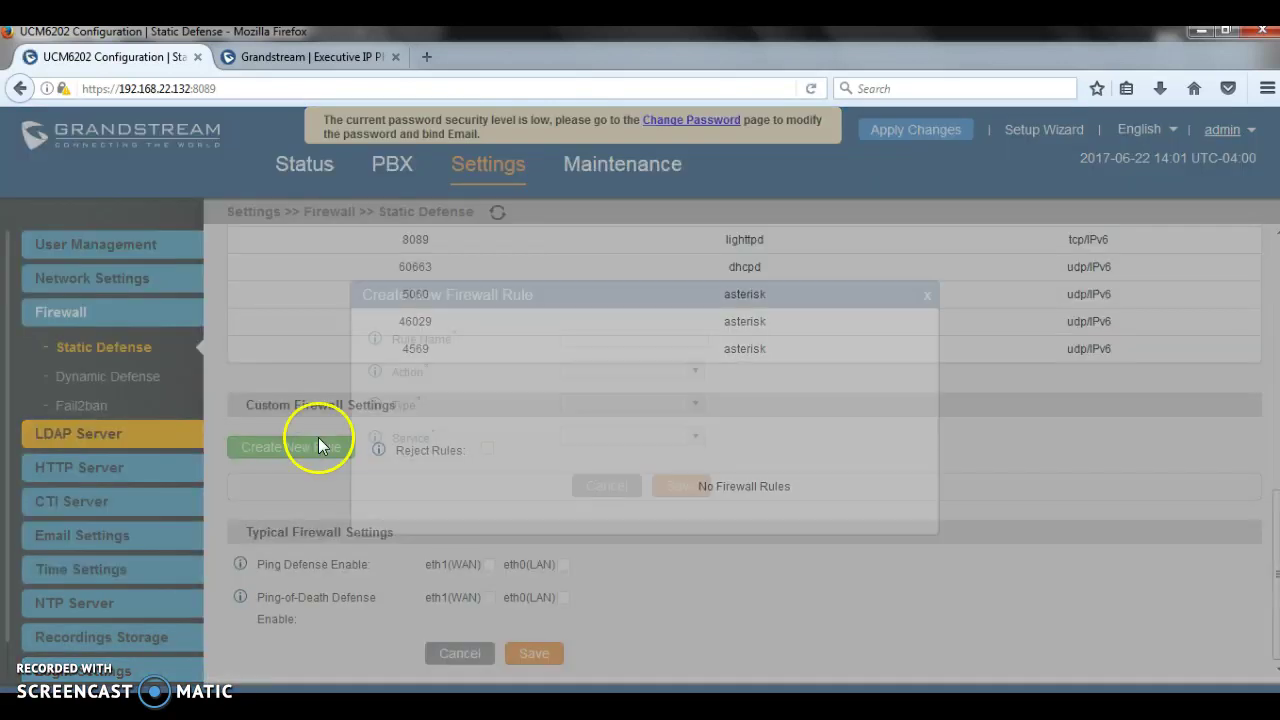
click(616, 338)
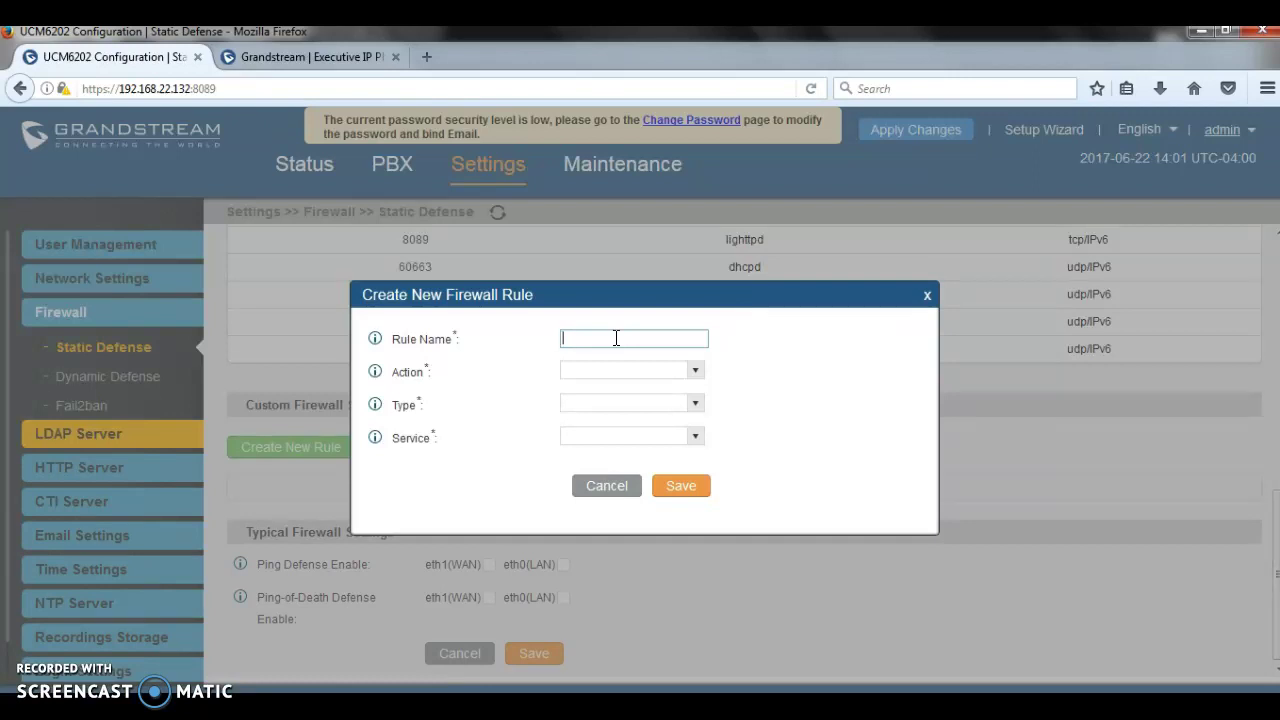
text(Sip)
click(672, 370)
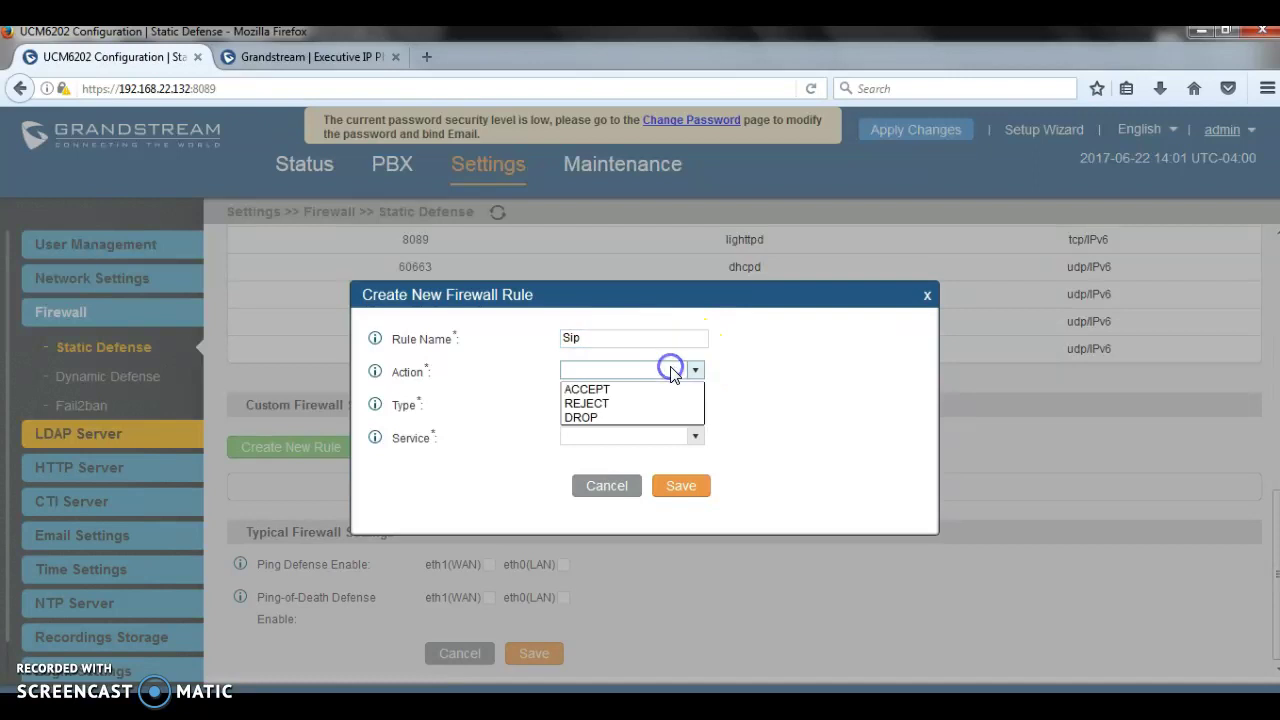
click(597, 404)
click(600, 404)
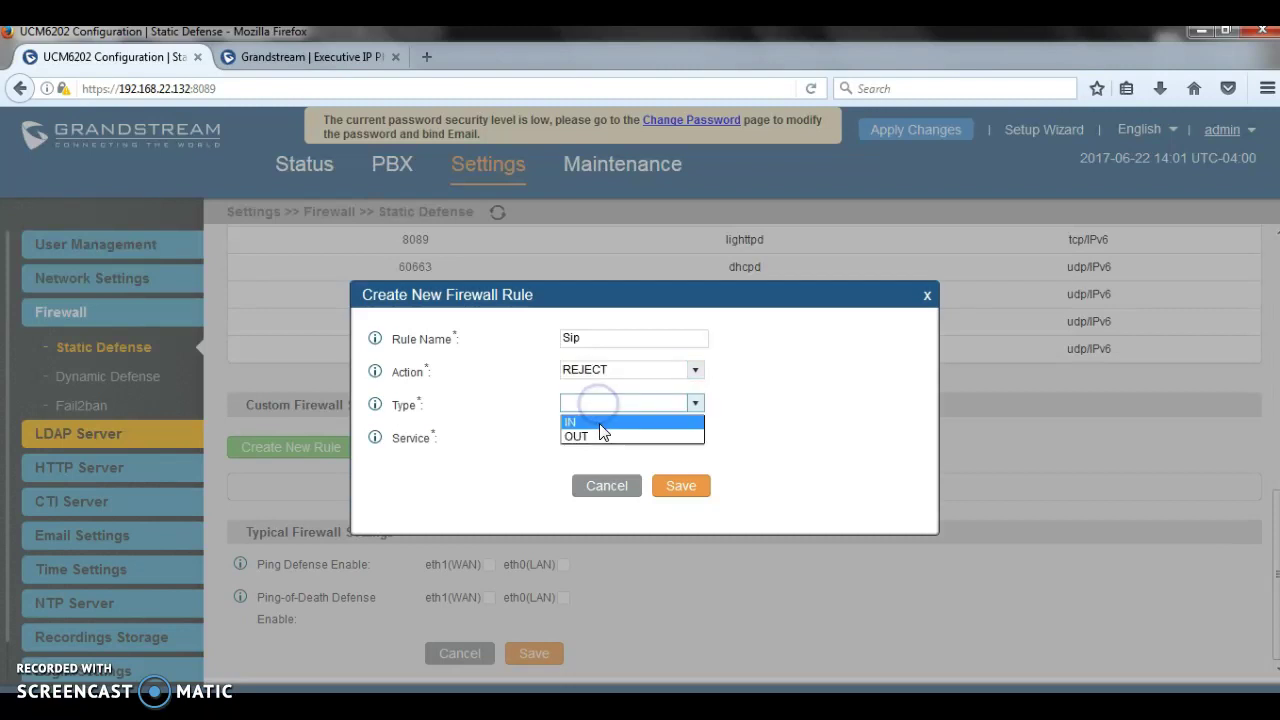
click(600, 422)
click(604, 438)
click(605, 450)
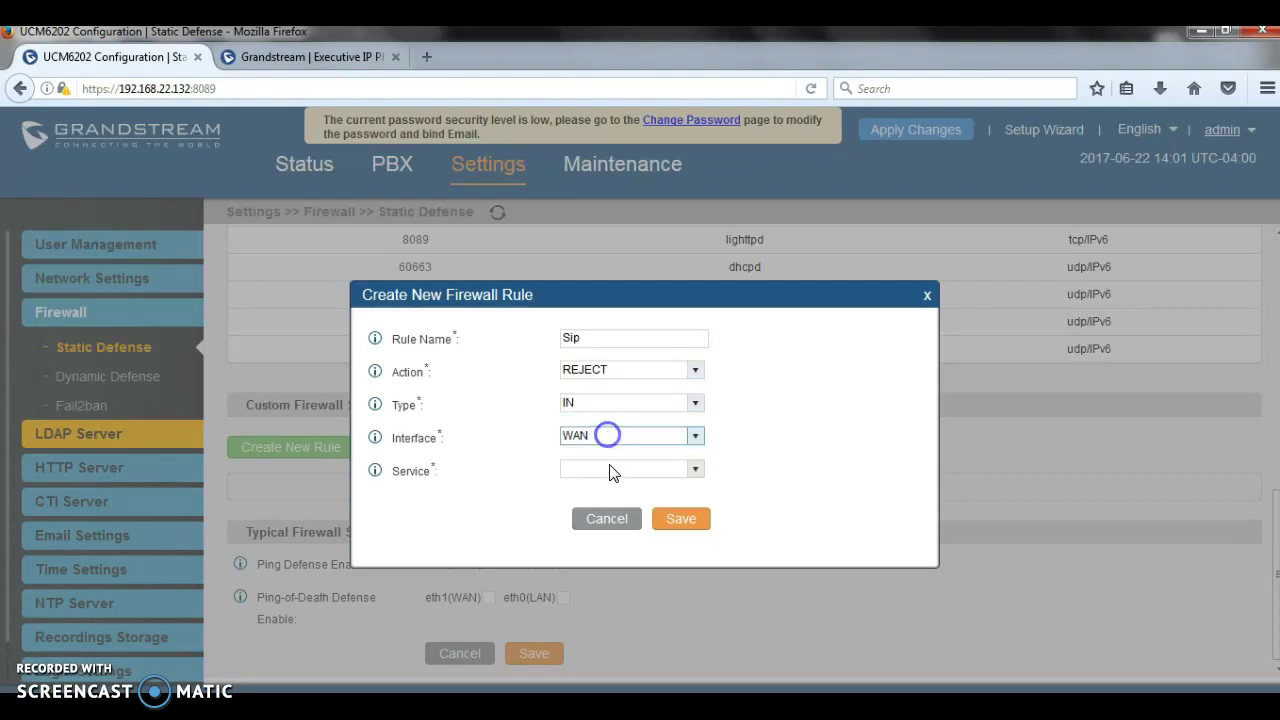
Set the rule's service to Custom and its source IP address to 12.12.12.12.
click(613, 470)
click(595, 557)
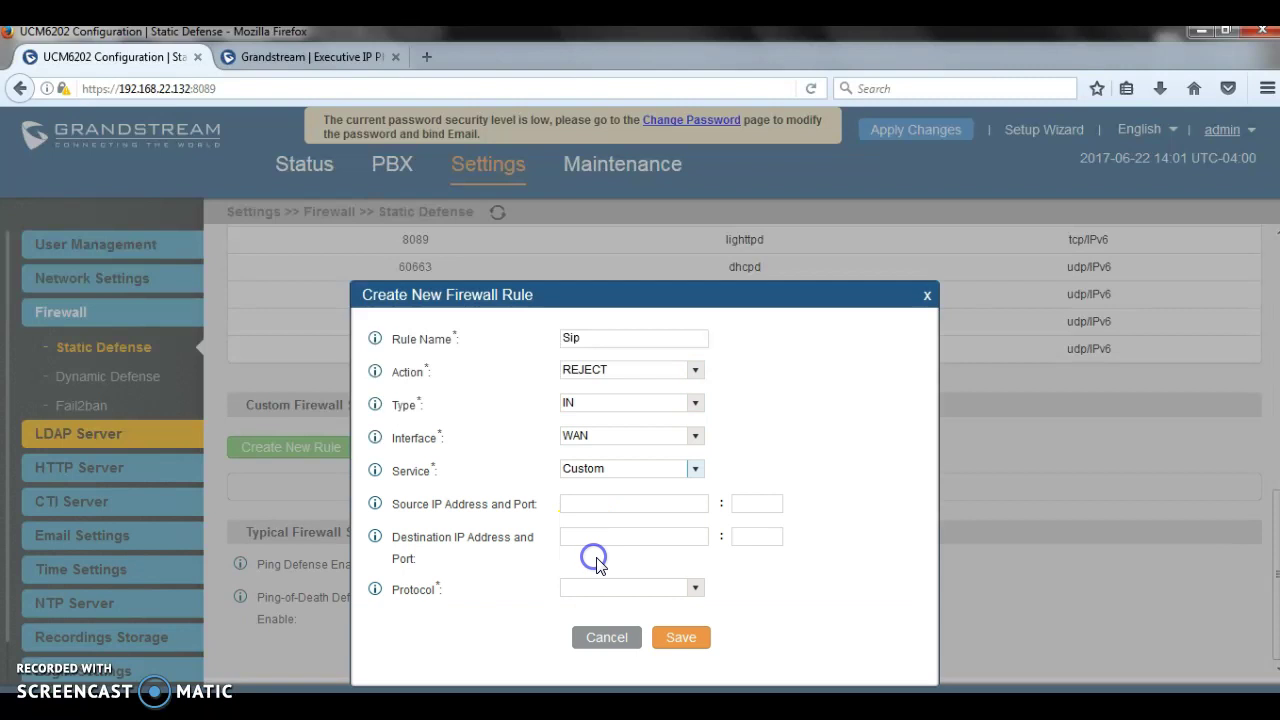
click(617, 504)
text(12.12.12.12)
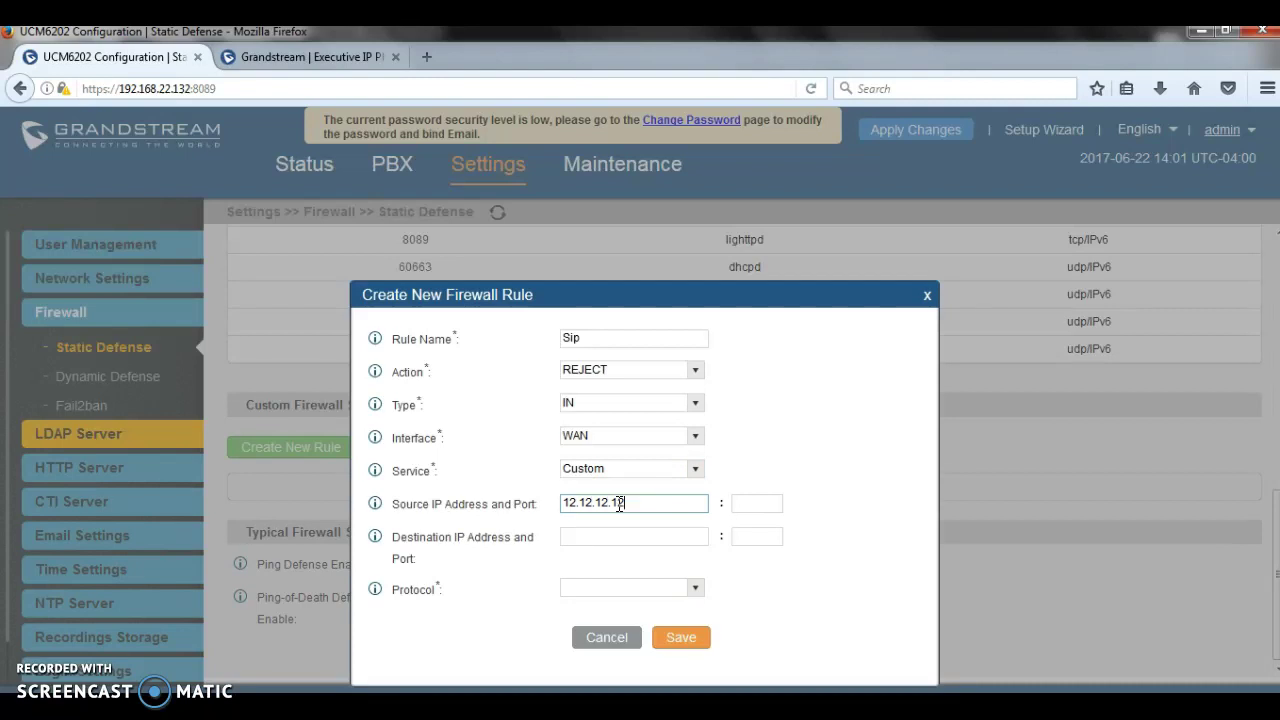
click(601, 507)
click(668, 642)
click(666, 645)
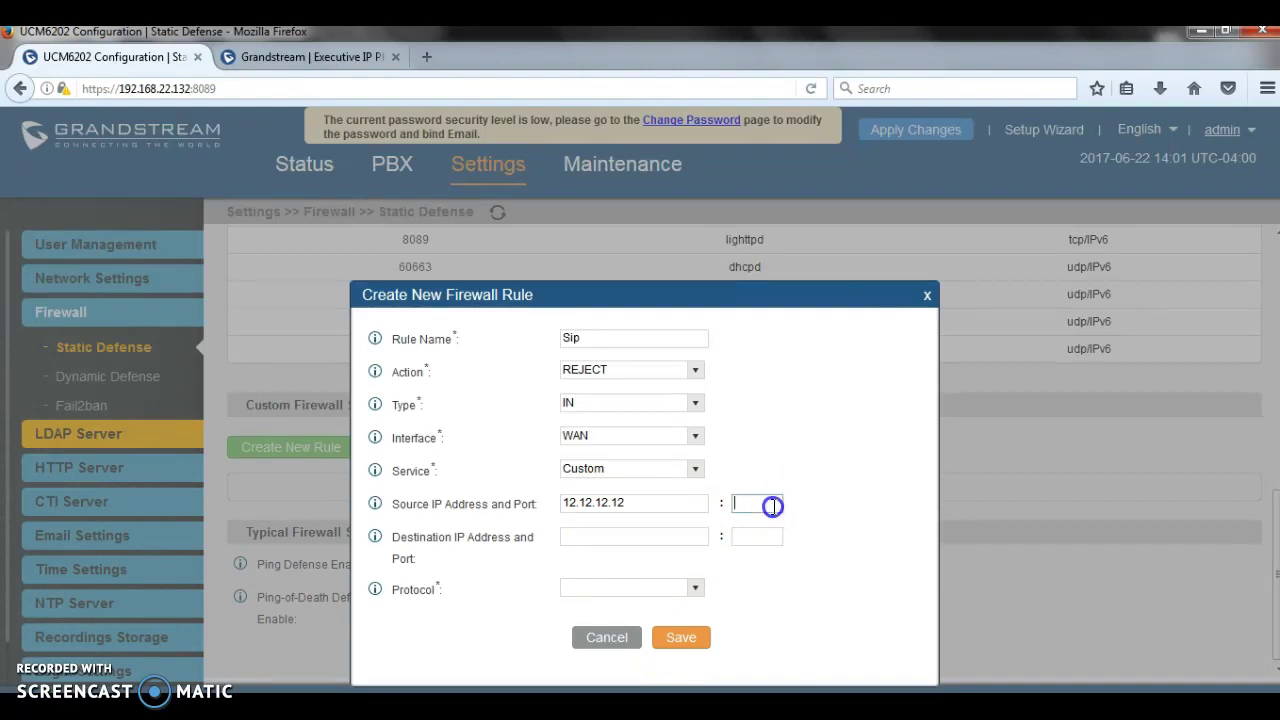
text(5060)
key(BackSpace)
key(BackSpace)
key(BackSpace)
key(BackSpace)
Leave the rule's destination empty, set its protocol to Both and save the rule.
click(651, 531)
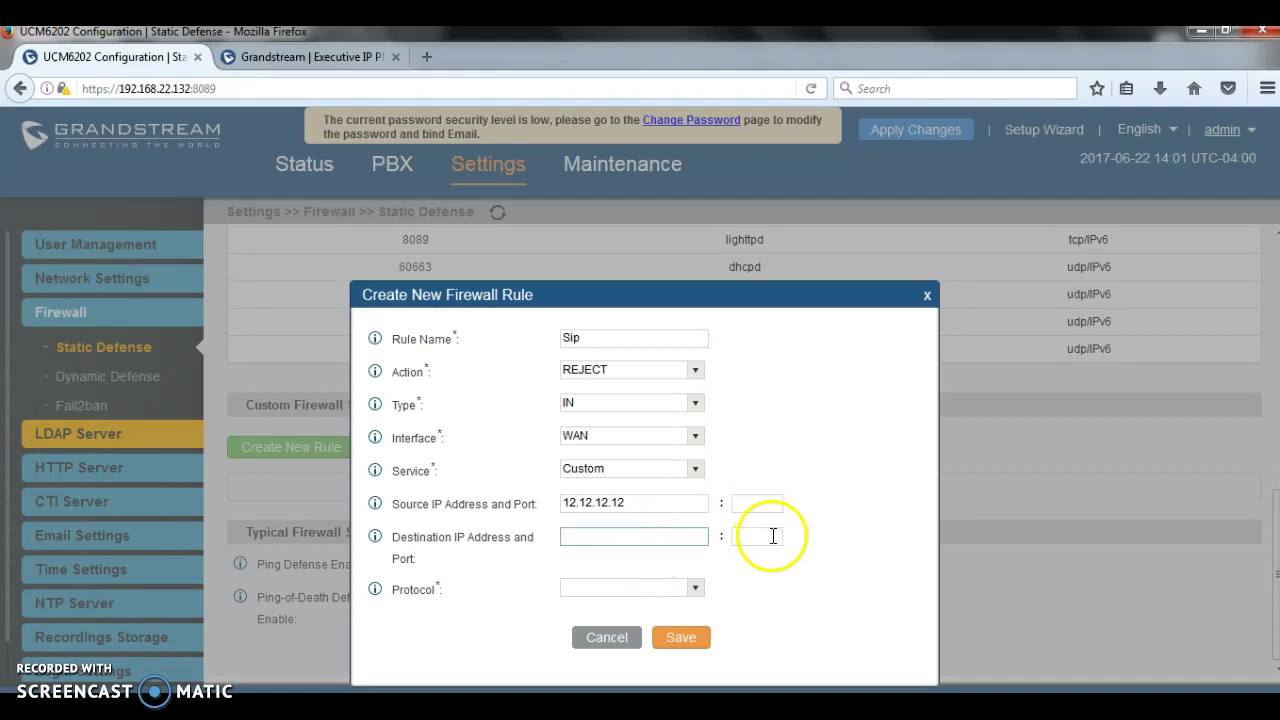
click(771, 536)
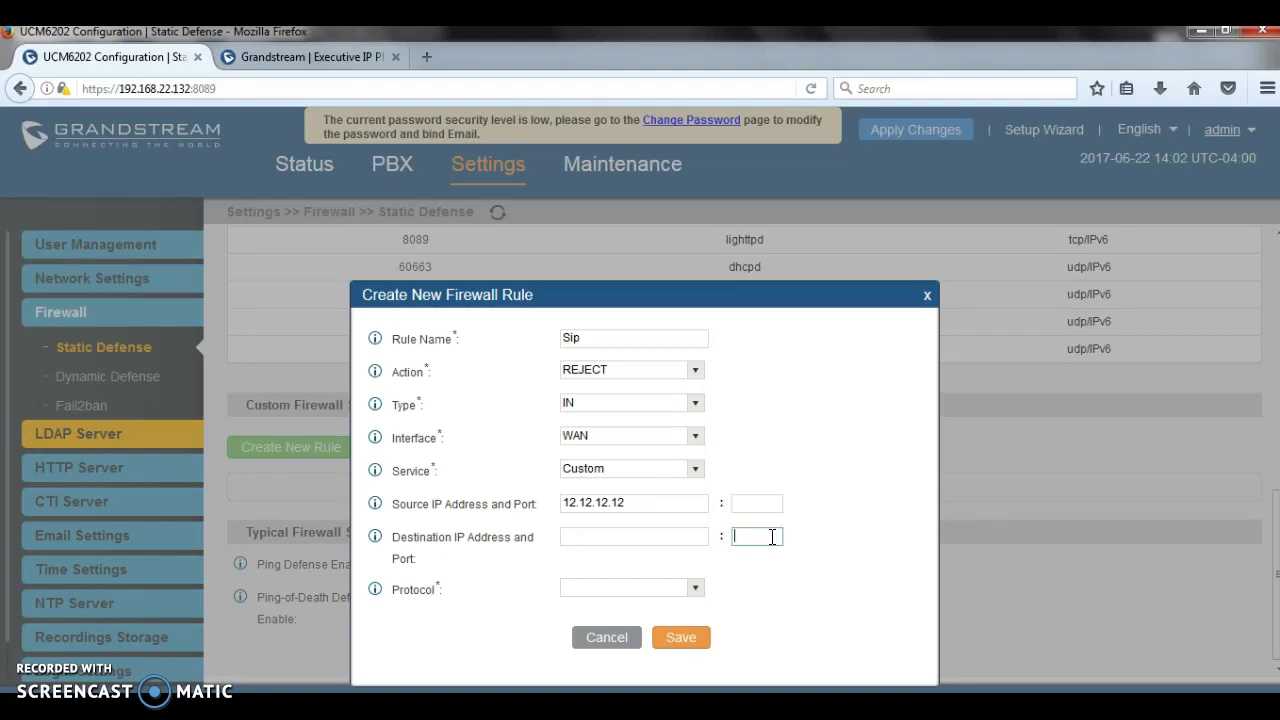
drag(646, 503, 558, 500)
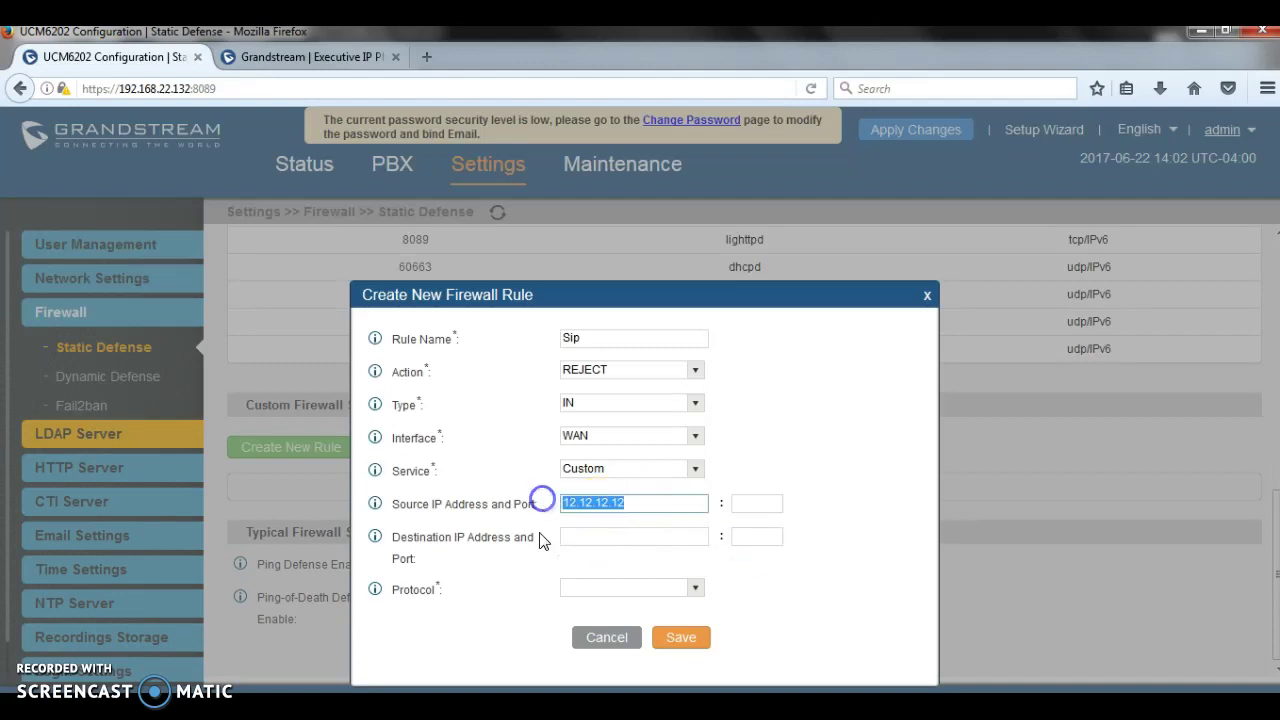
click(811, 607)
click(623, 582)
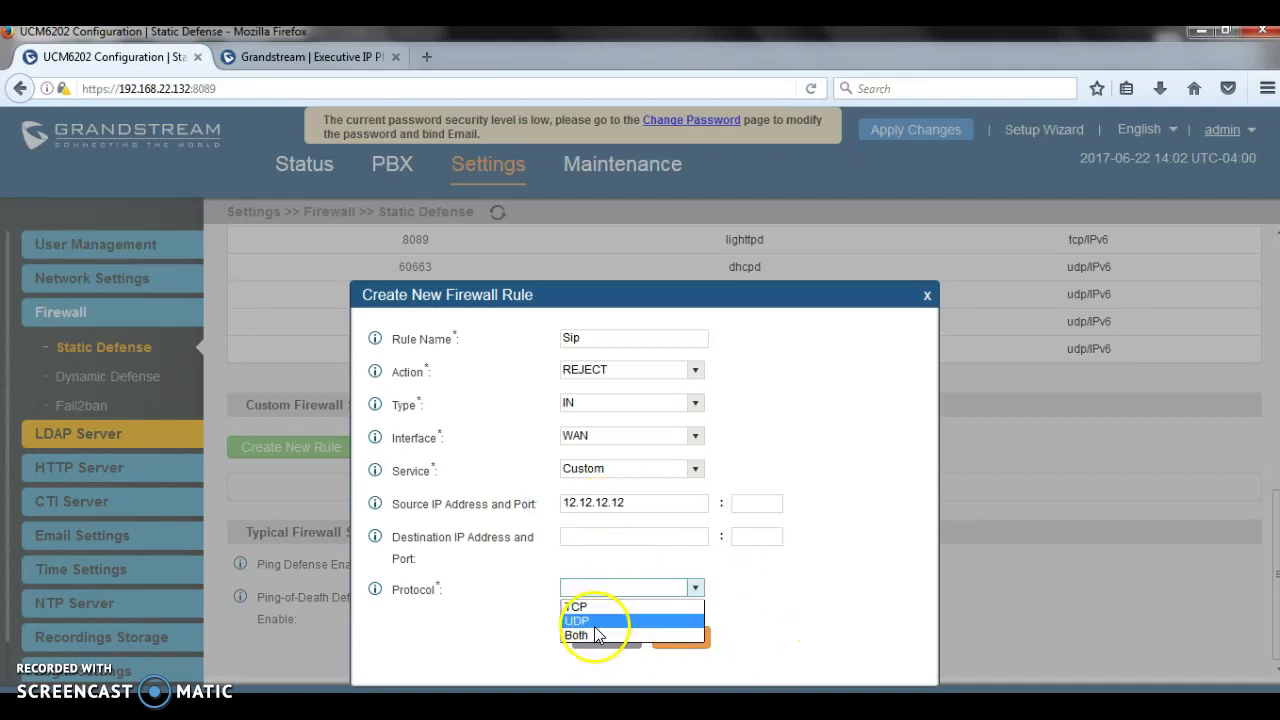
click(588, 635)
click(680, 639)
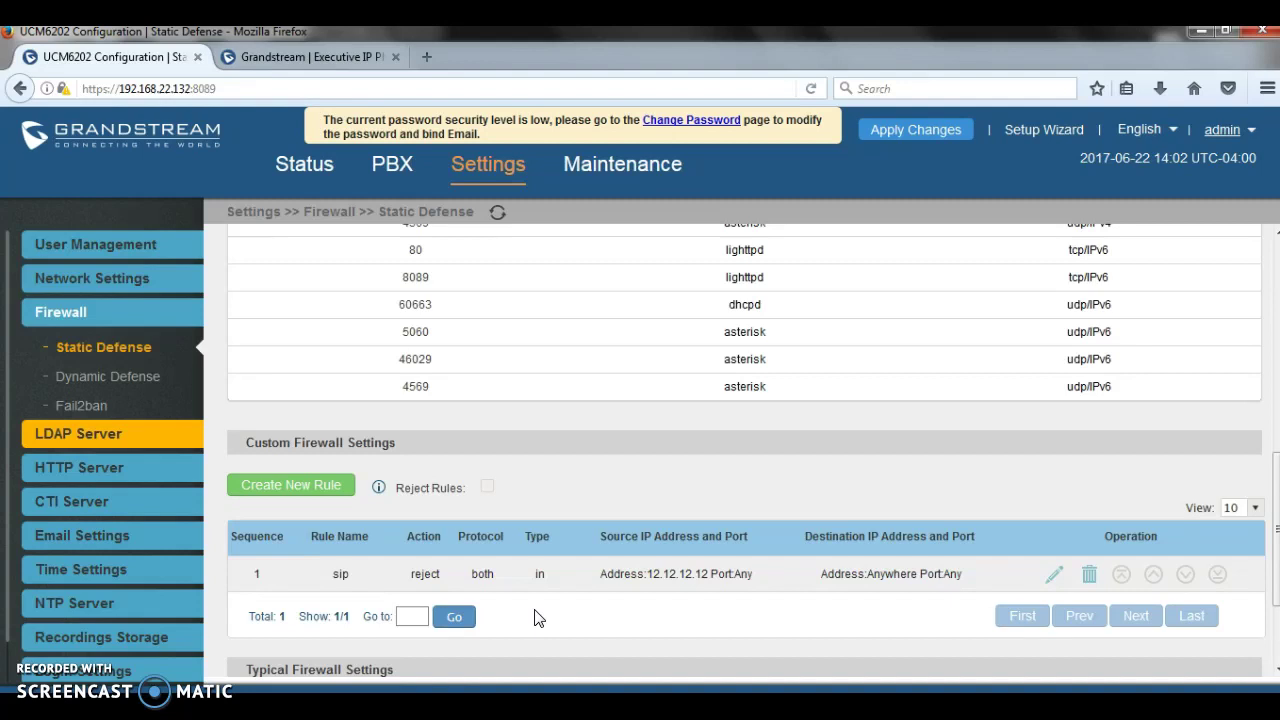
Enable Fail2Ban in the firewall settings and set MaxRetry to 3.
click(84, 407)
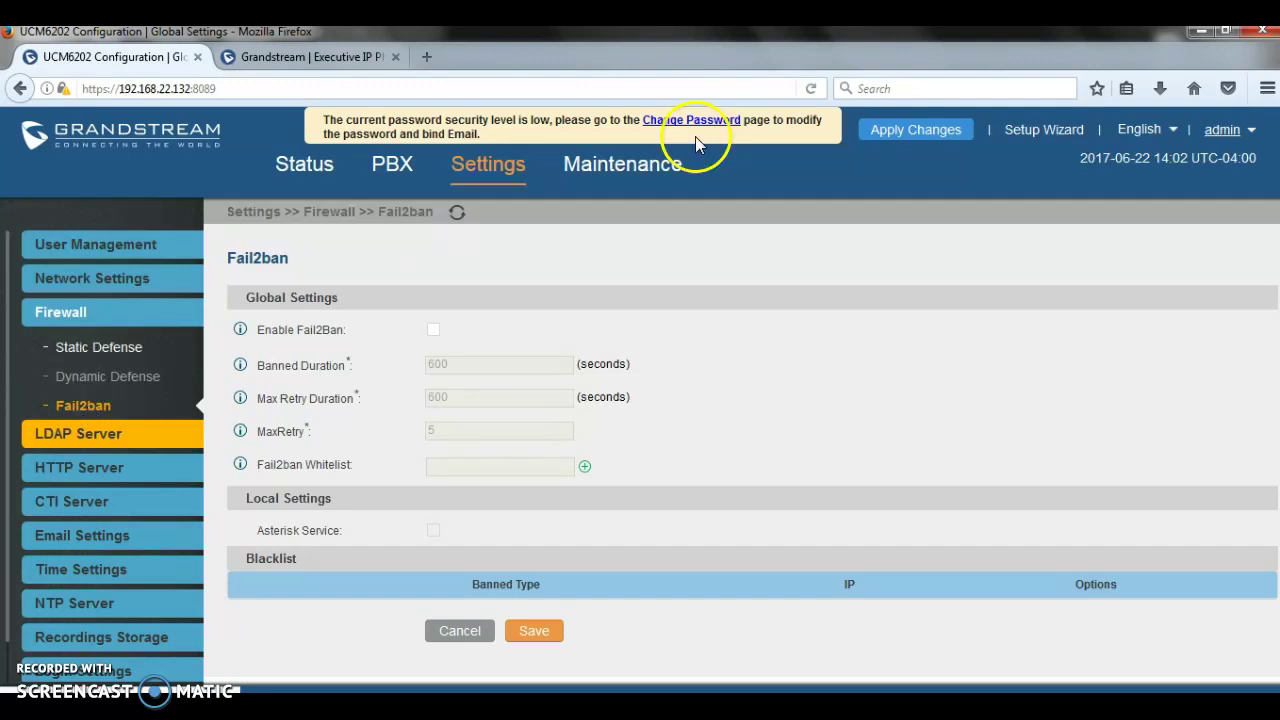
click(434, 330)
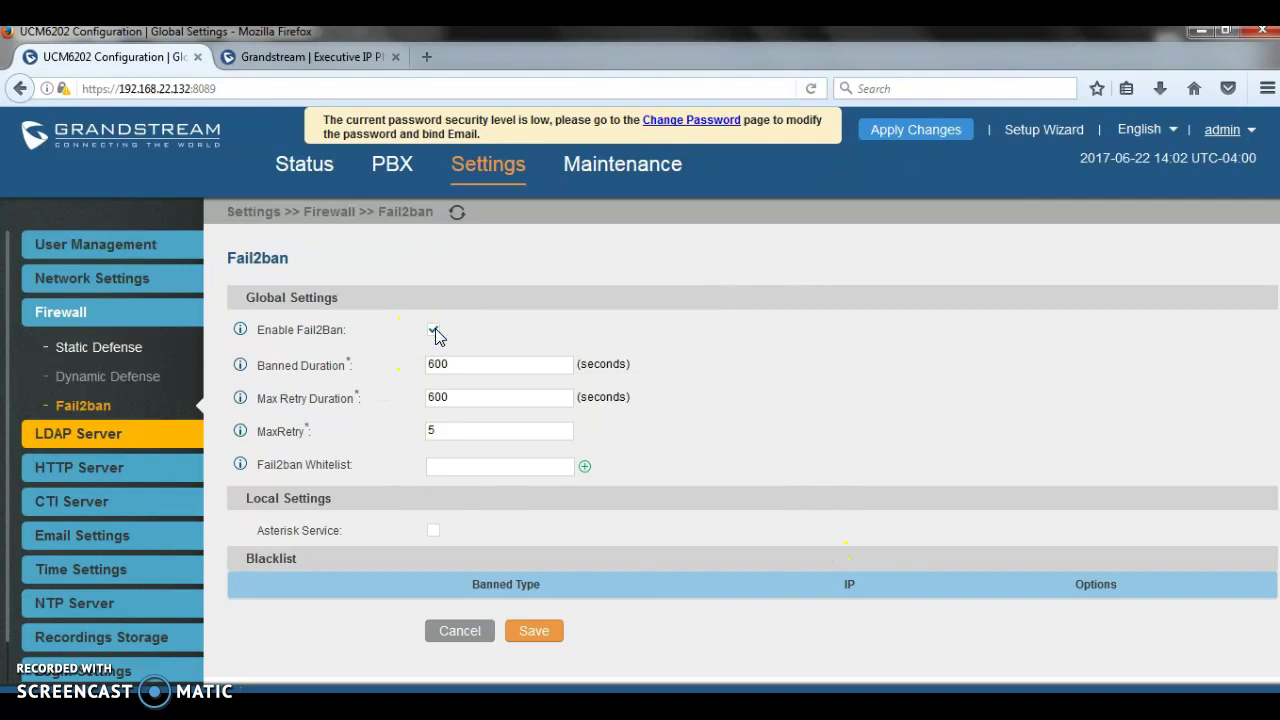
double_click(448, 430)
text(3)
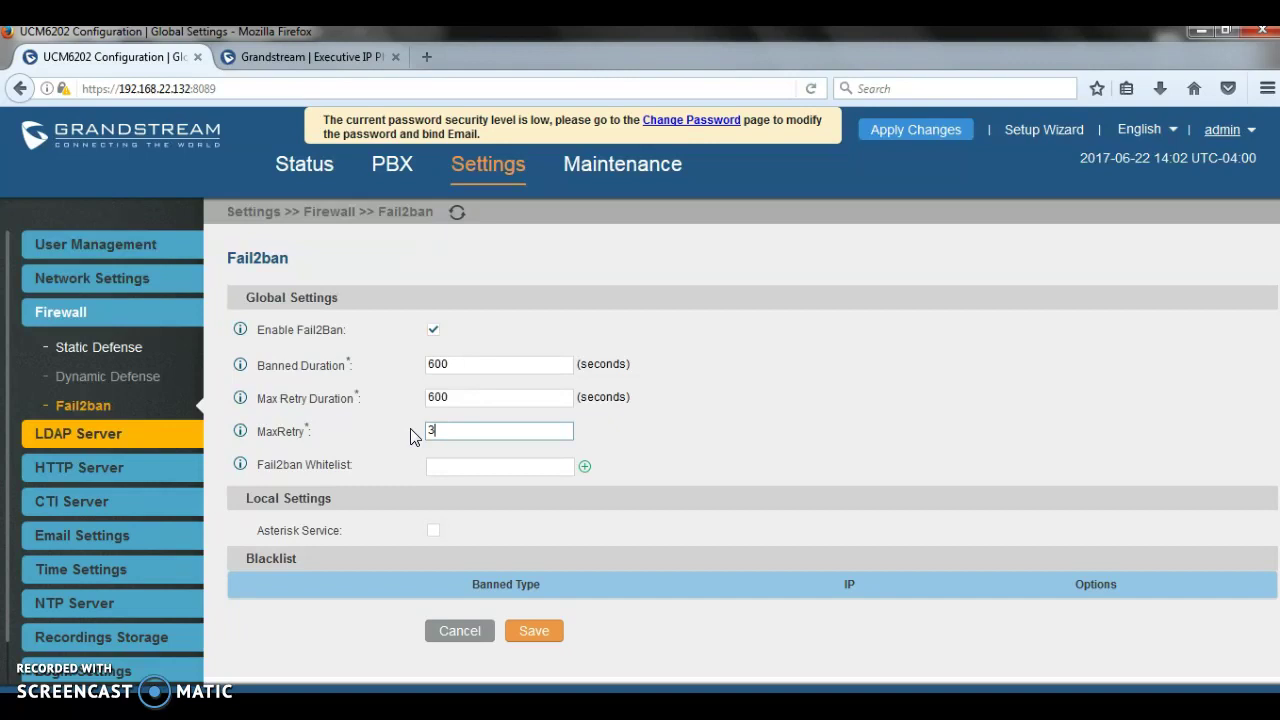
Set the Fail2ban banned duration to 60000 seconds and the max retry duration to 60 seconds.
double_click(470, 364)
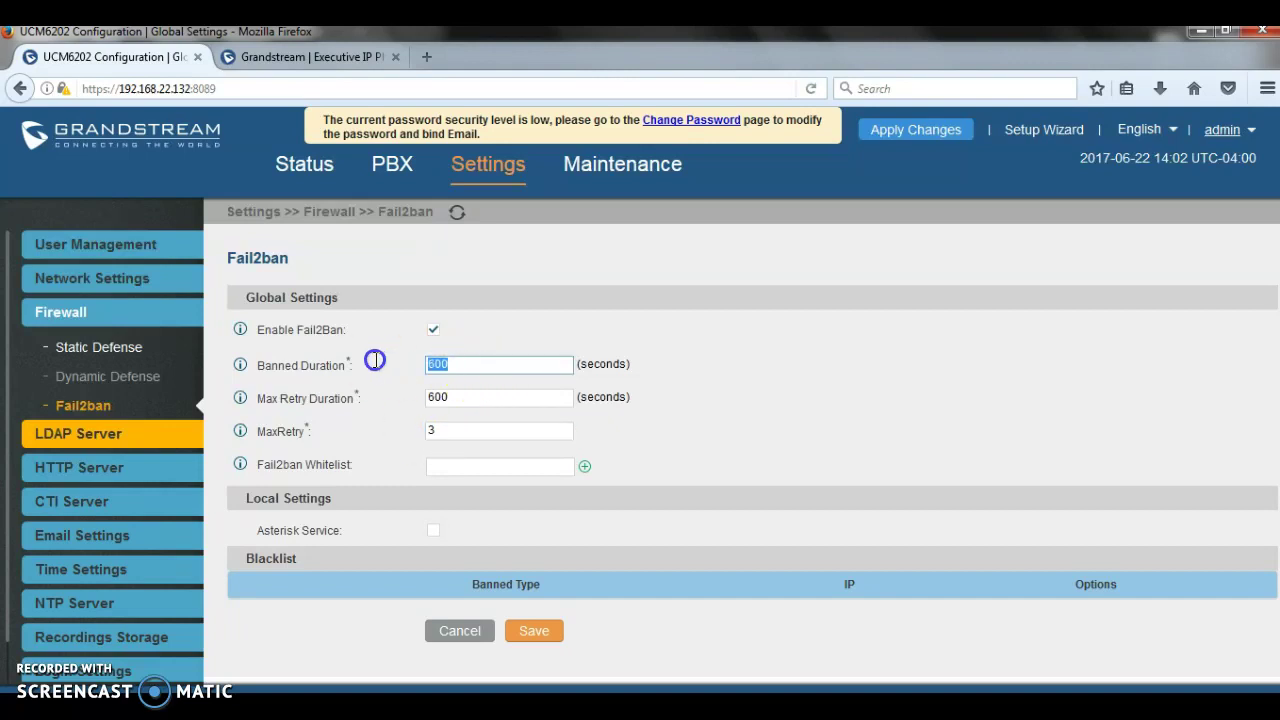
text(60000)
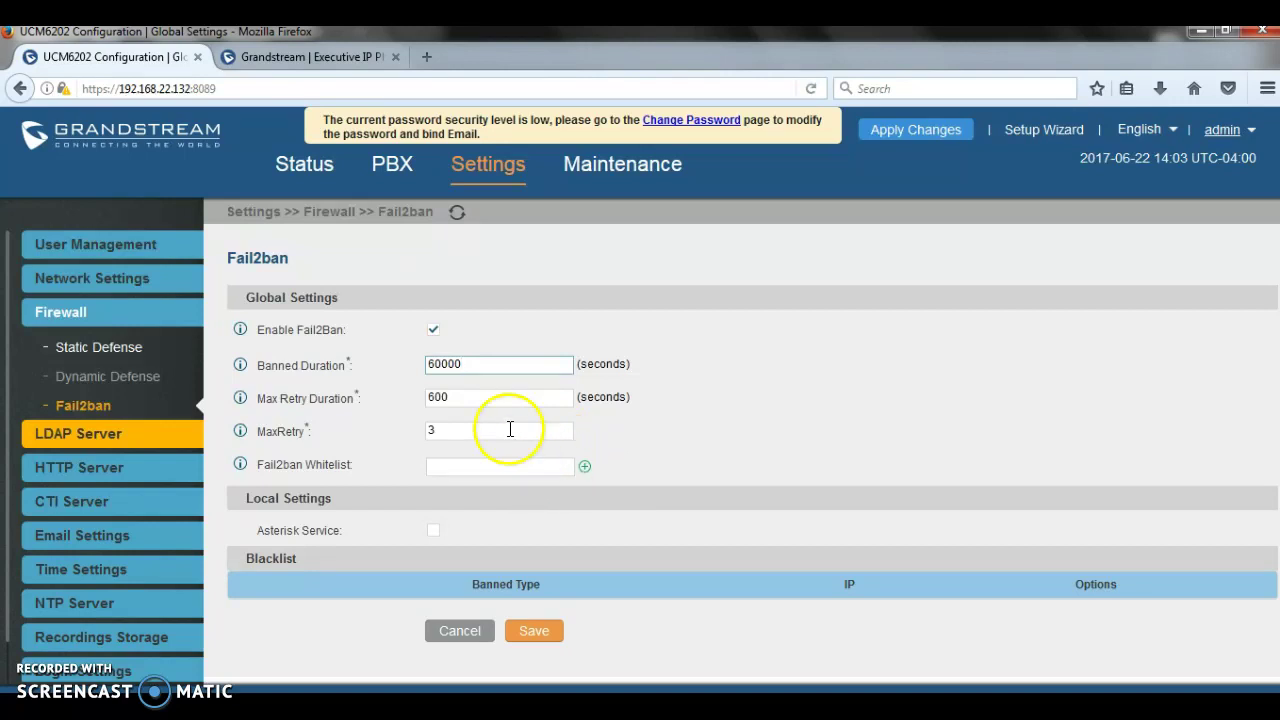
double_click(466, 398)
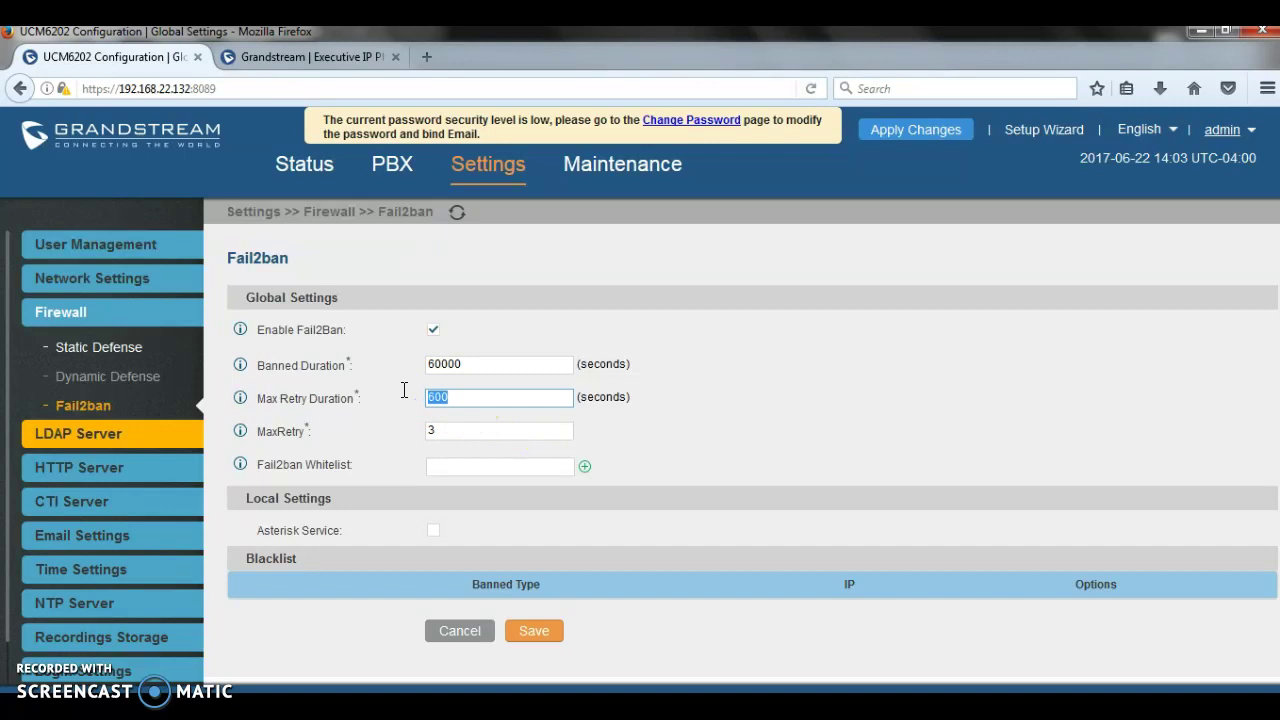
text(60)
drag(472, 430, 405, 431)
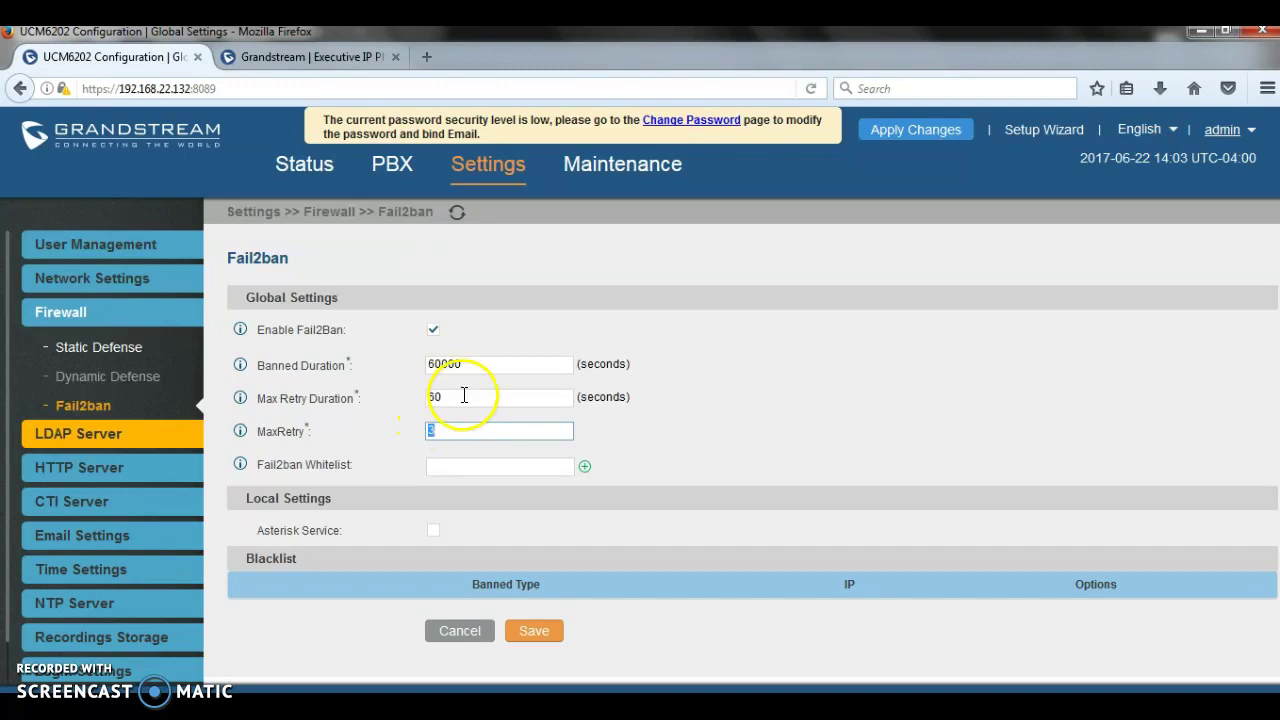
drag(466, 397, 418, 391)
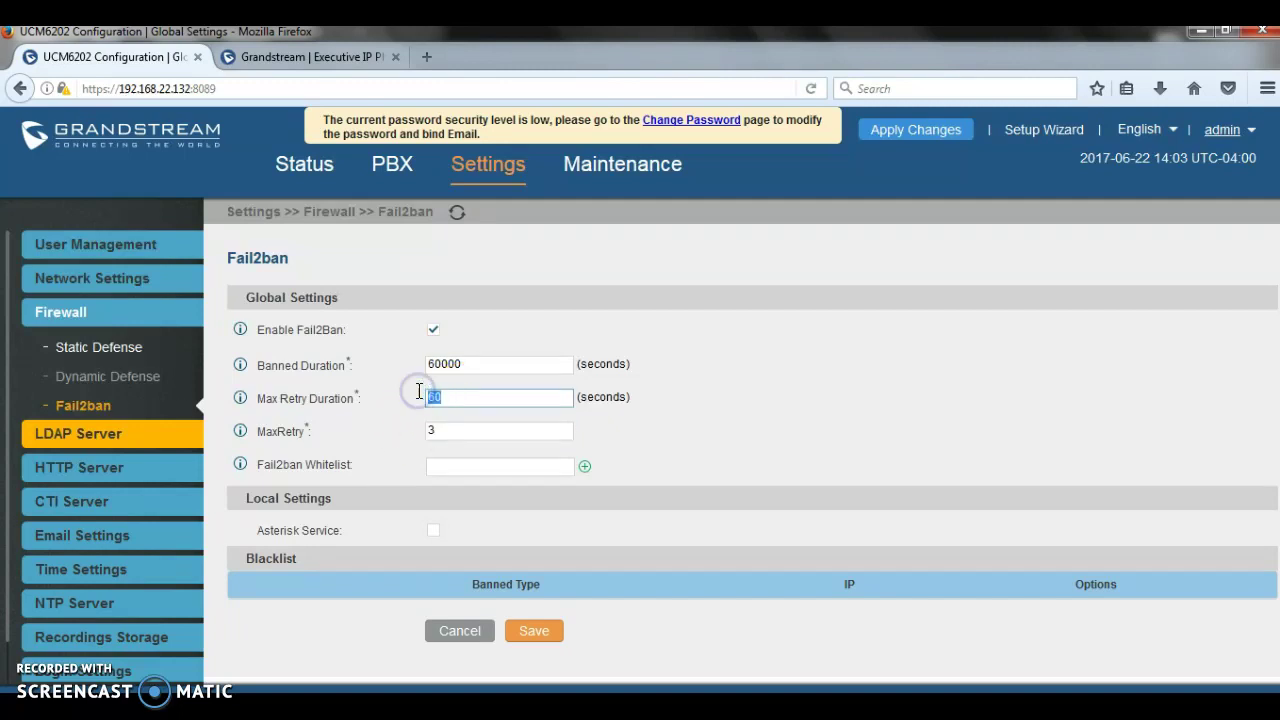
drag(480, 363, 359, 363)
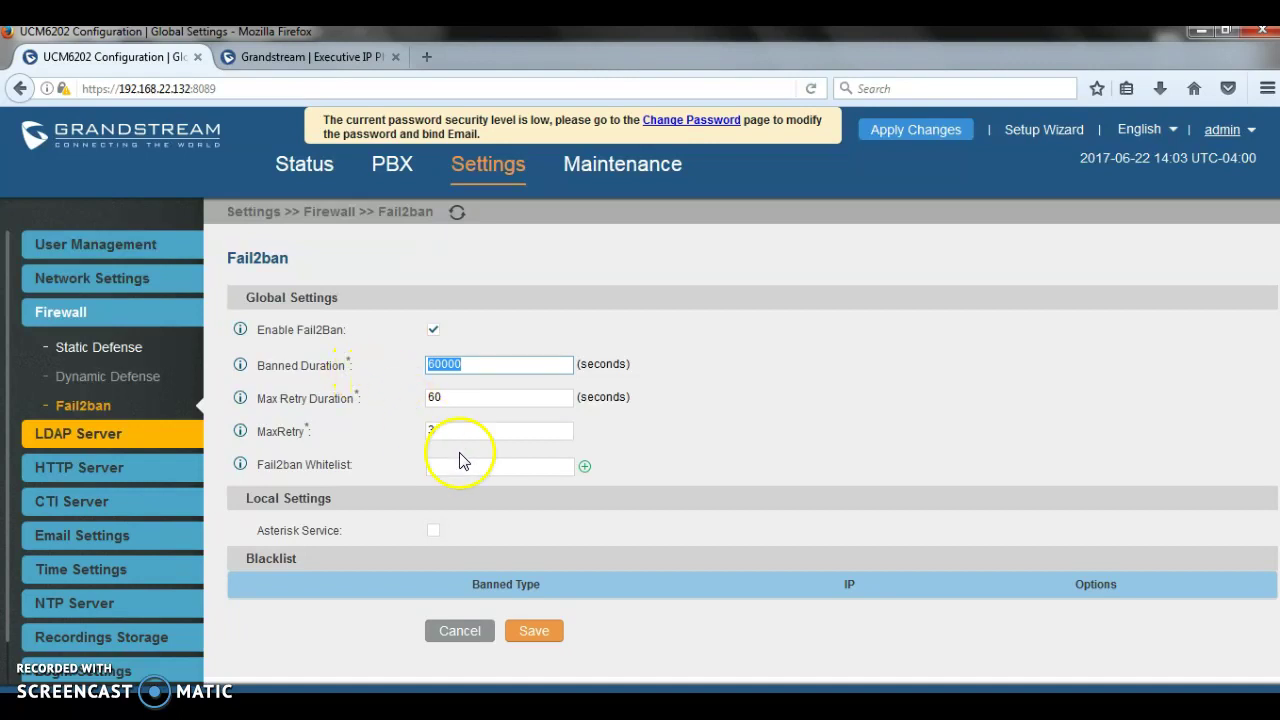
Add the network 192.168.22.0/24 to the Fail2ban whitelist.
click(538, 467)
text(1)
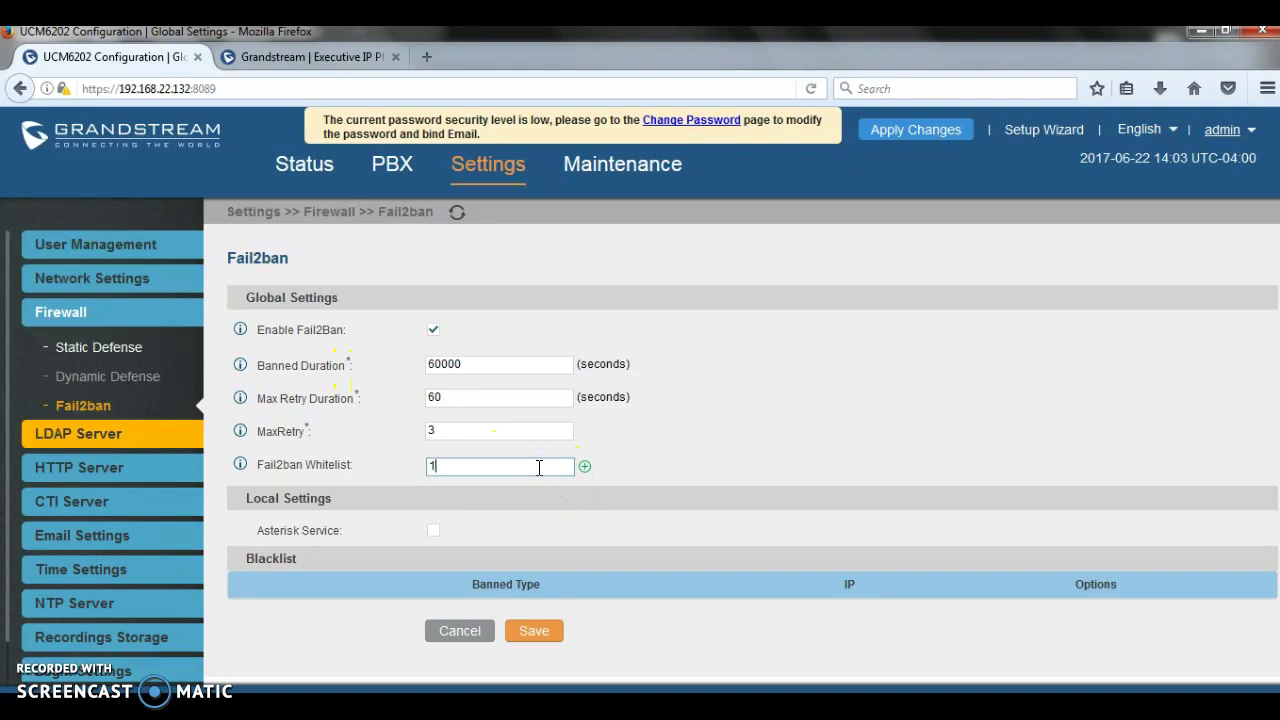
text(92.168.22.0/24)
click(585, 466)
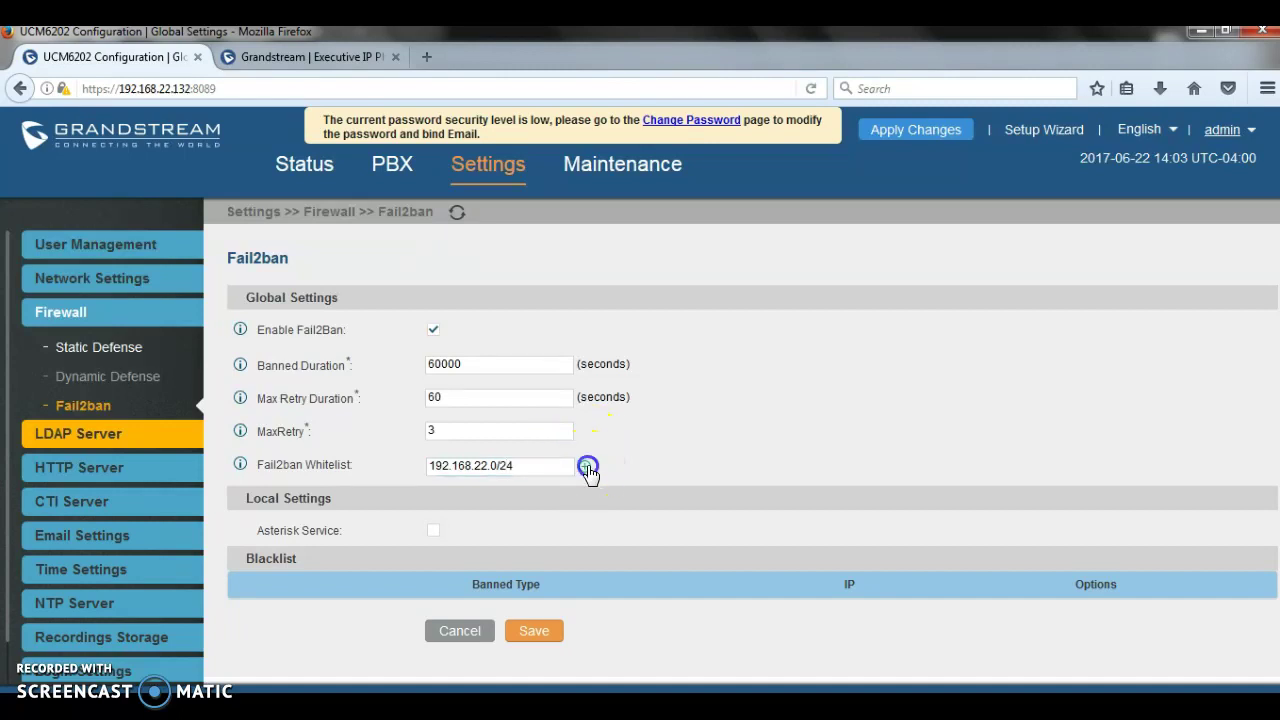
Add 12.13.14.15 as a second entry in the Fail2ban whitelist.
click(556, 498)
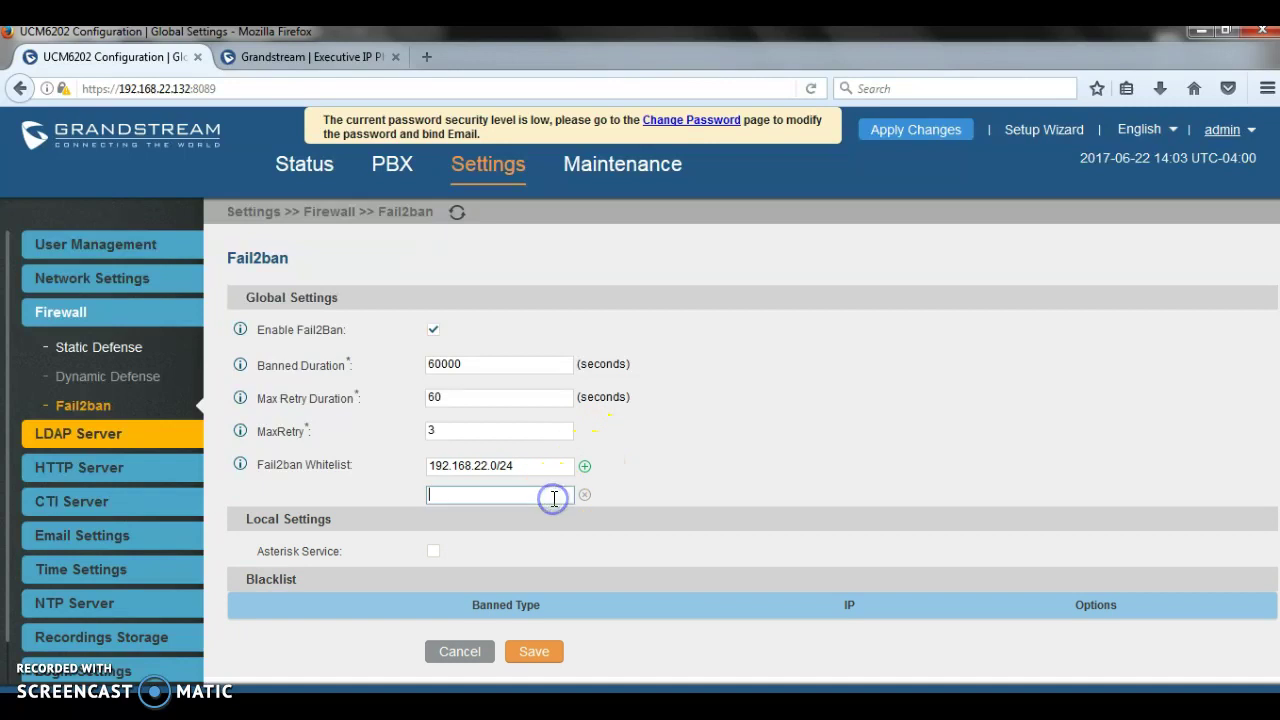
text(12.13.14.15)
click(548, 501)
click(579, 503)
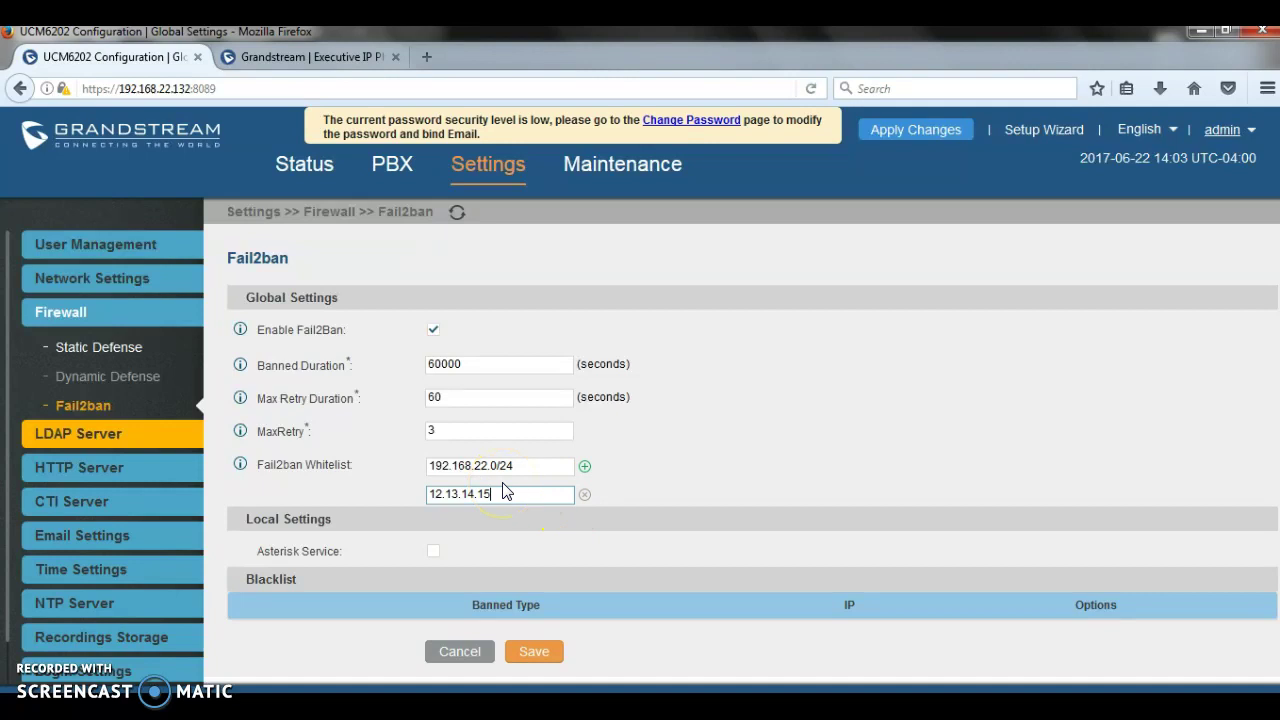
Enable the Asterisk Service in the Fail2ban local settings and set its MaxRetry to 3.
click(433, 552)
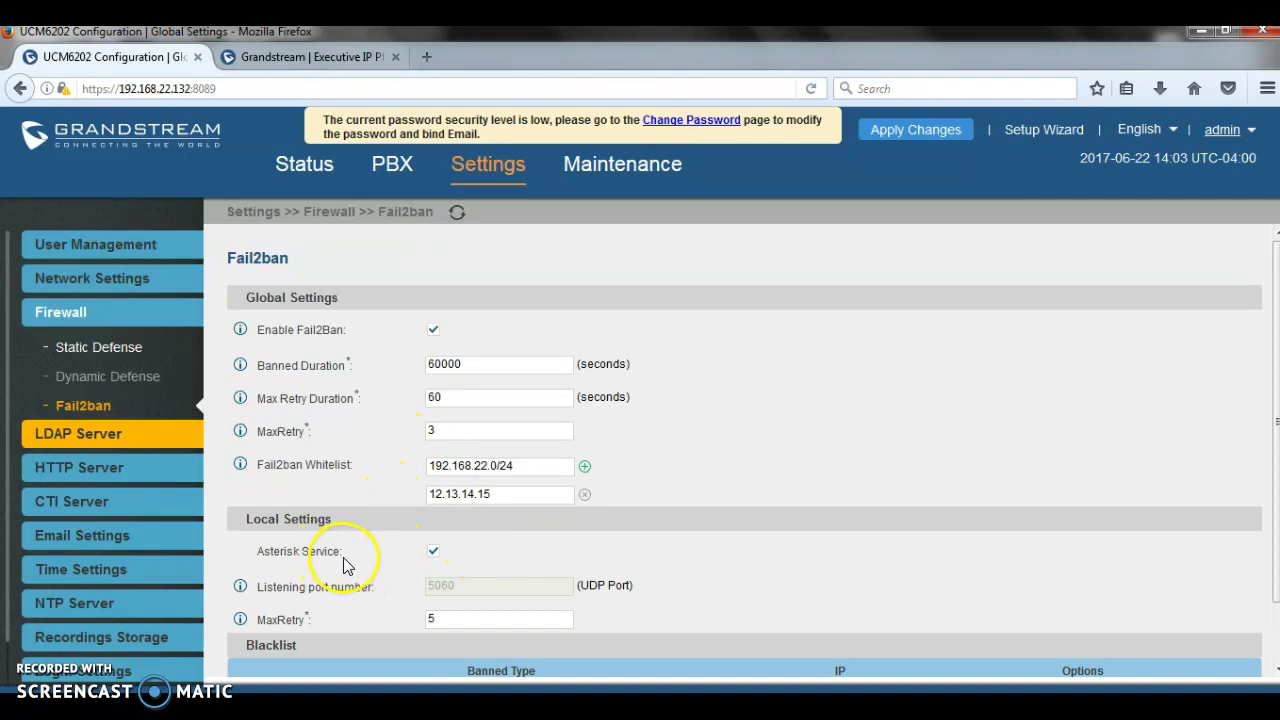
drag(349, 560, 257, 558)
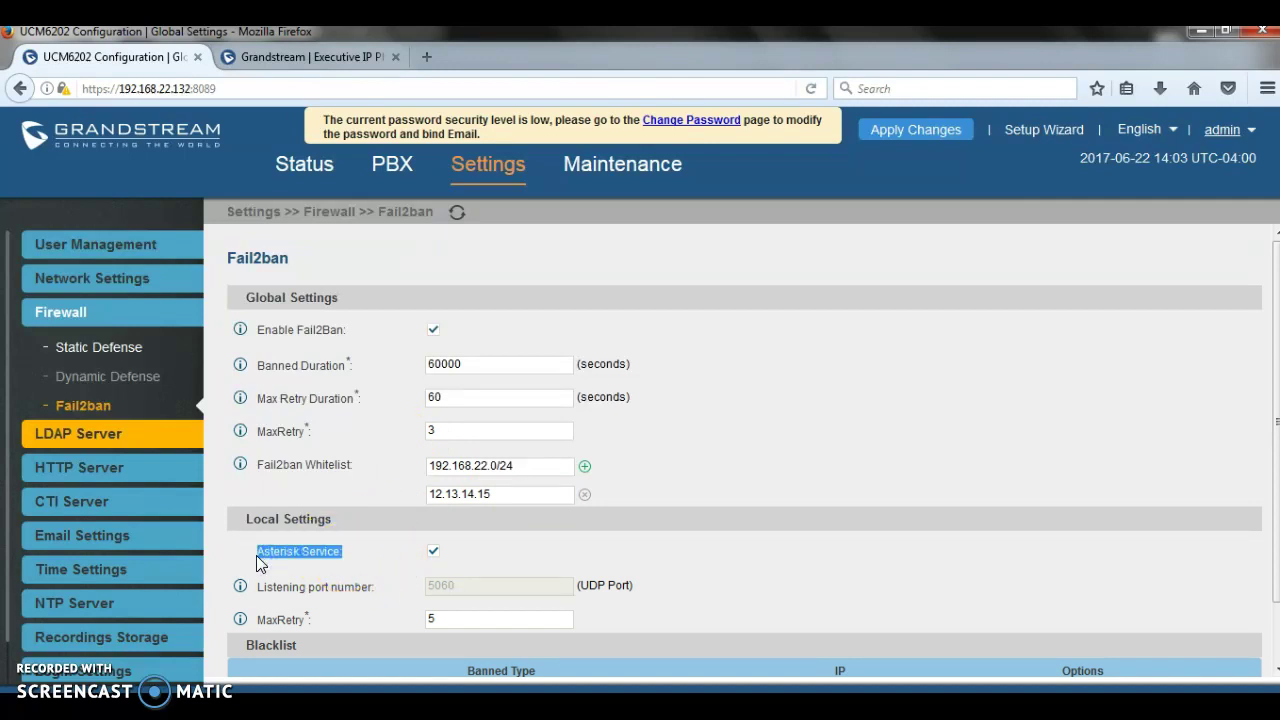
click(486, 619)
key(BackSpace)
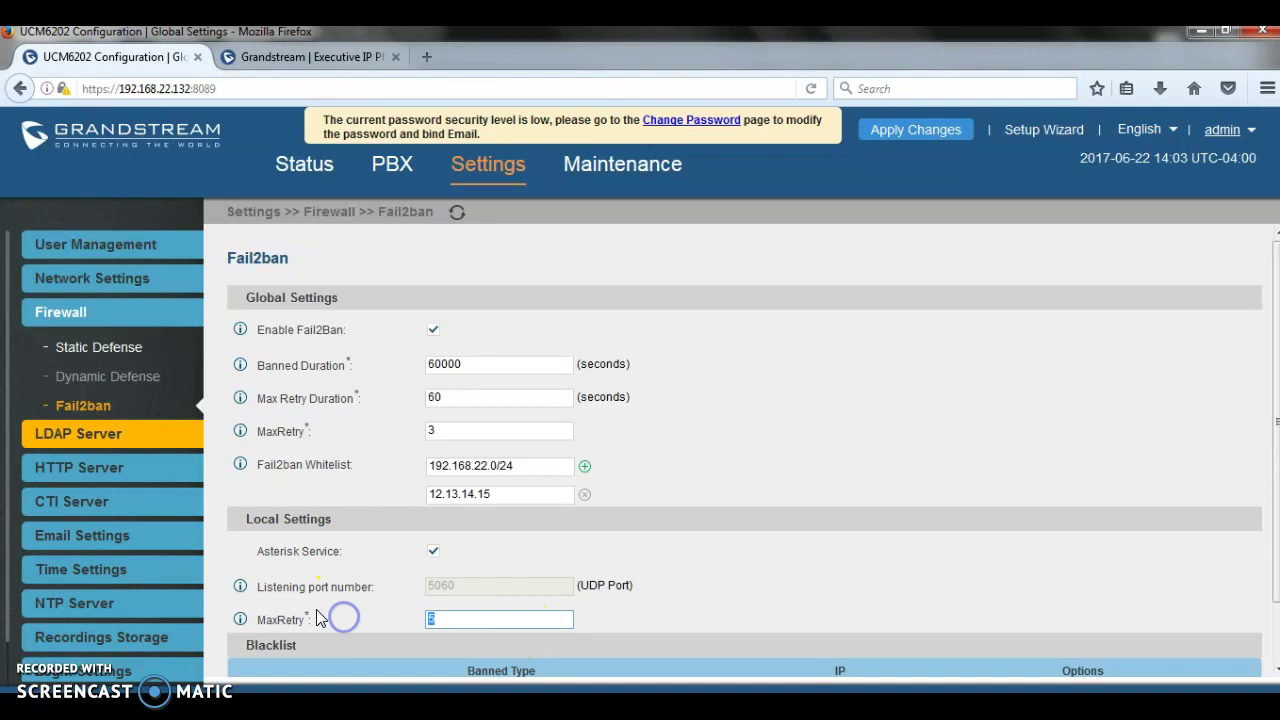
text(3)
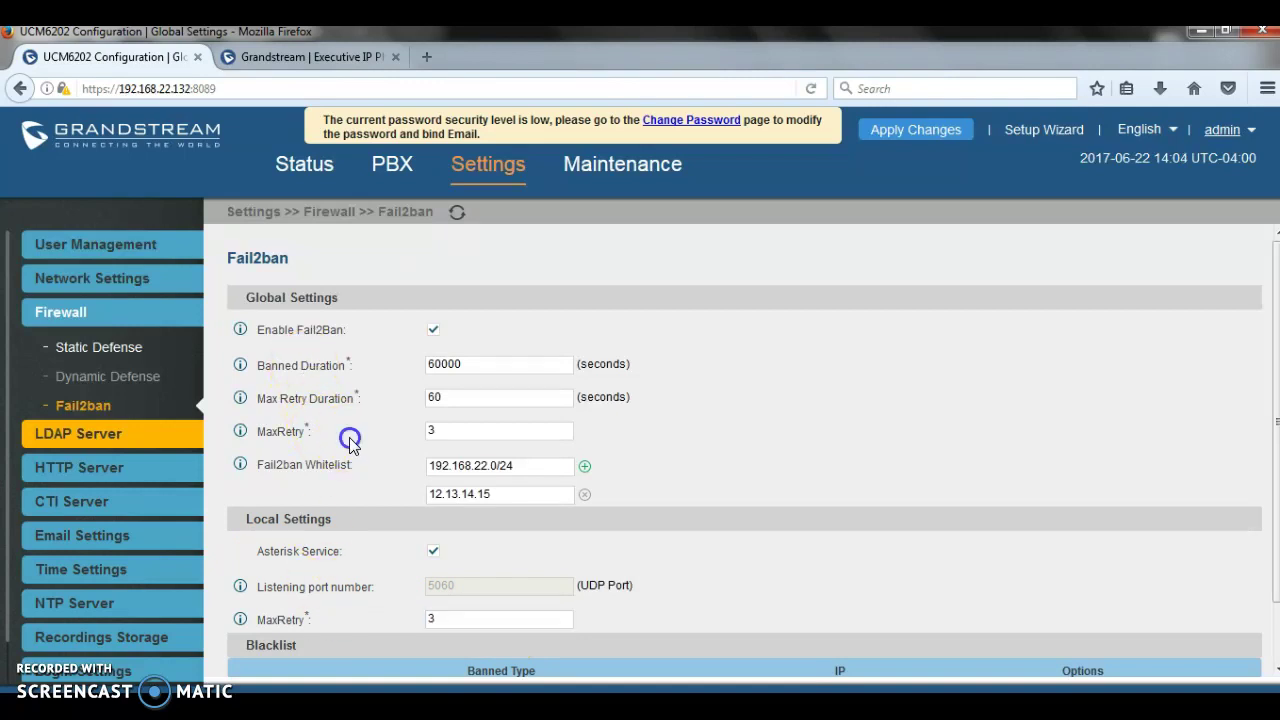
drag(350, 432, 221, 431)
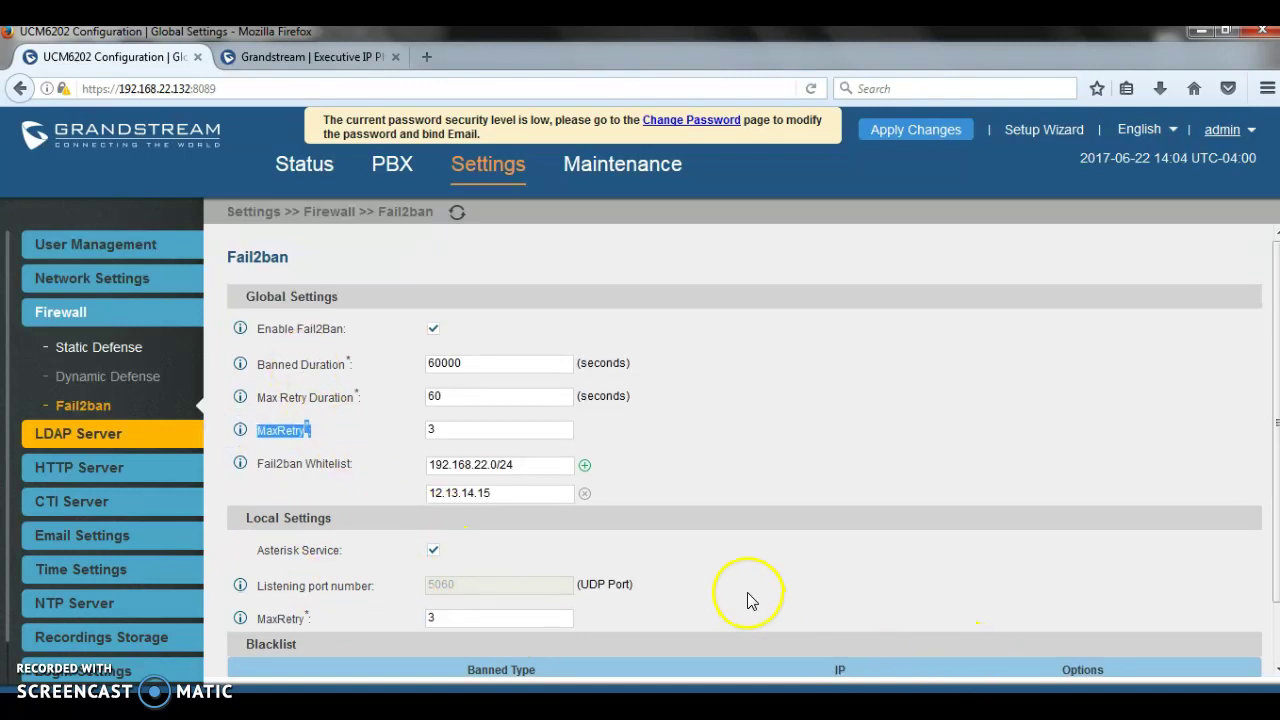
scroll(750, 598, down, 2)
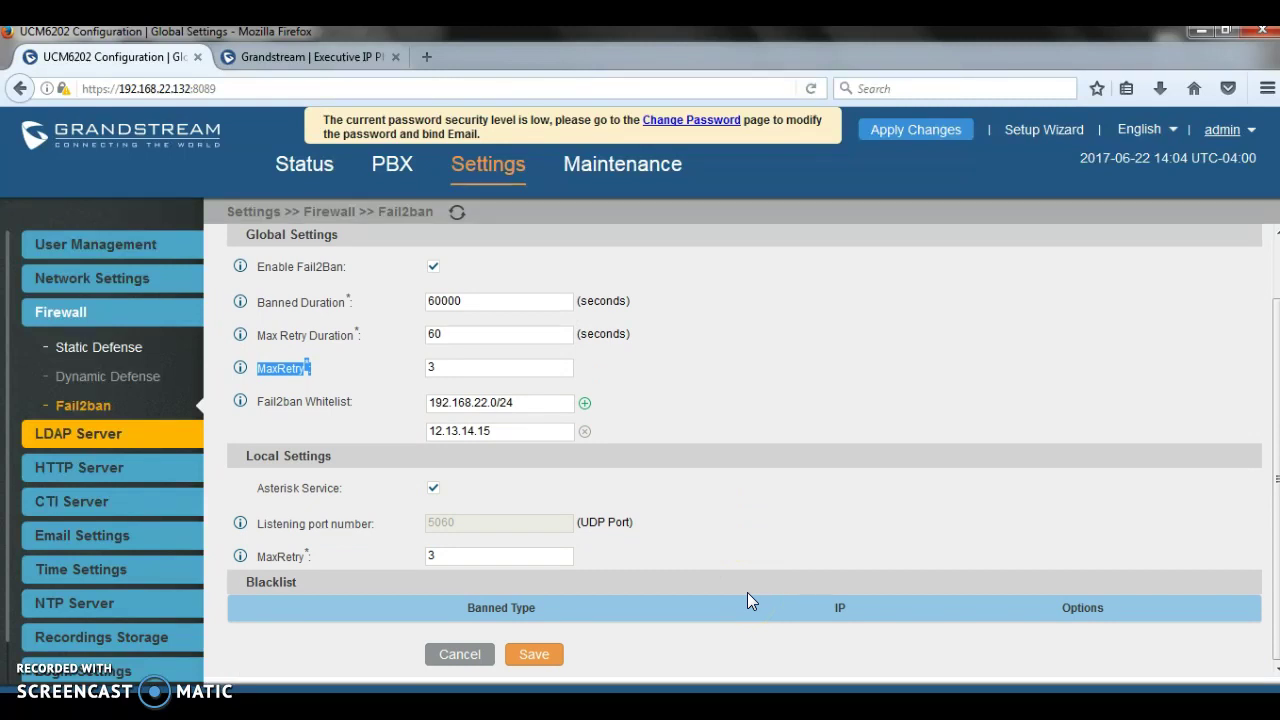
click(580, 597)
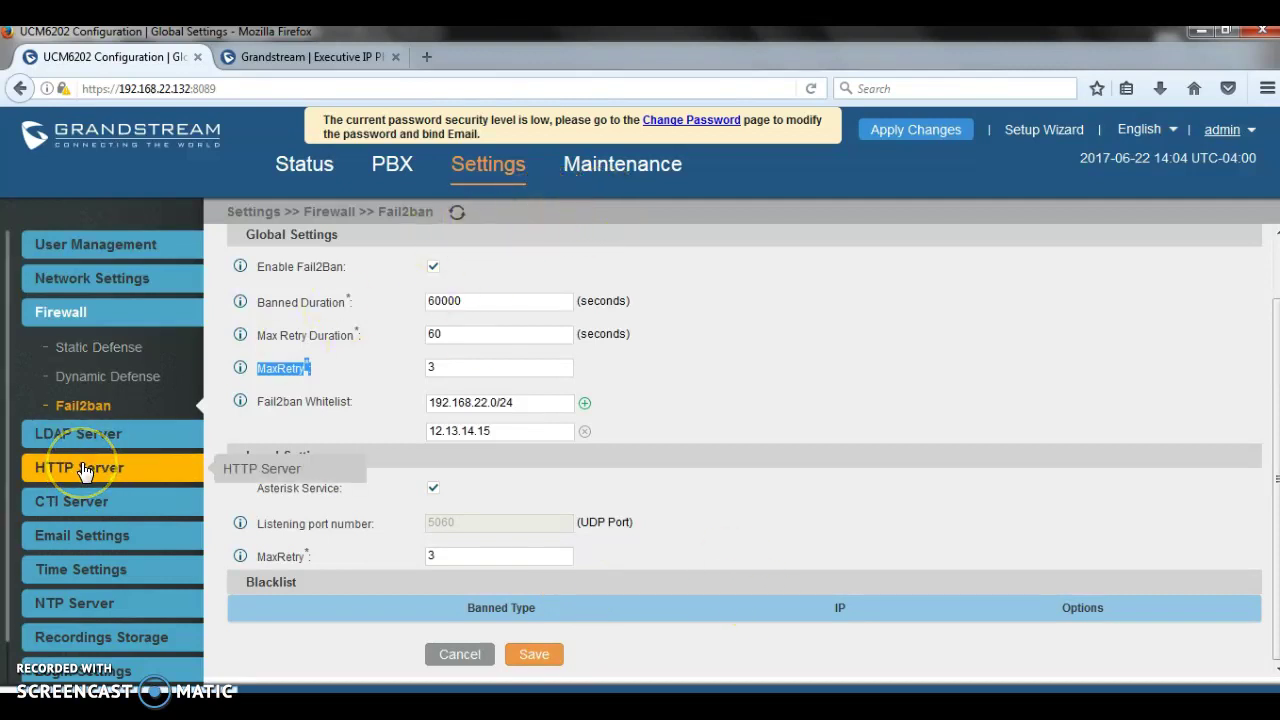
Open the Change Password page in user management and look over its old and new password fields.
click(145, 245)
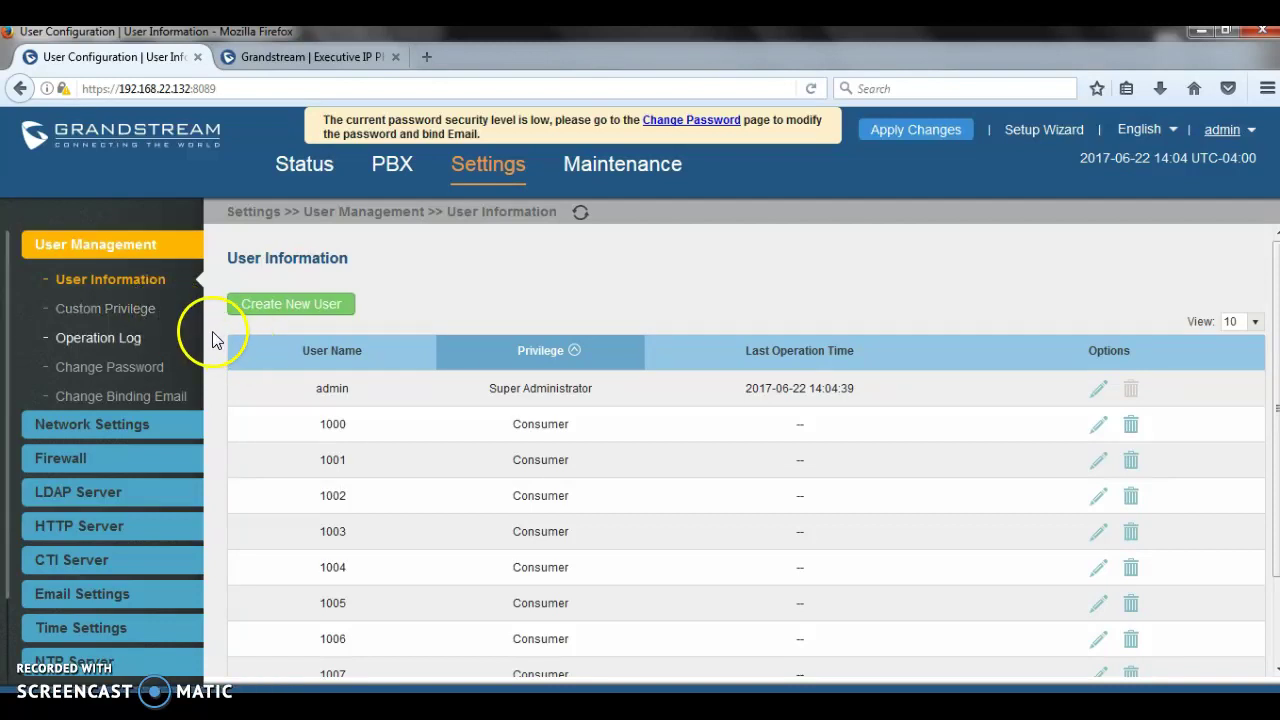
click(110, 367)
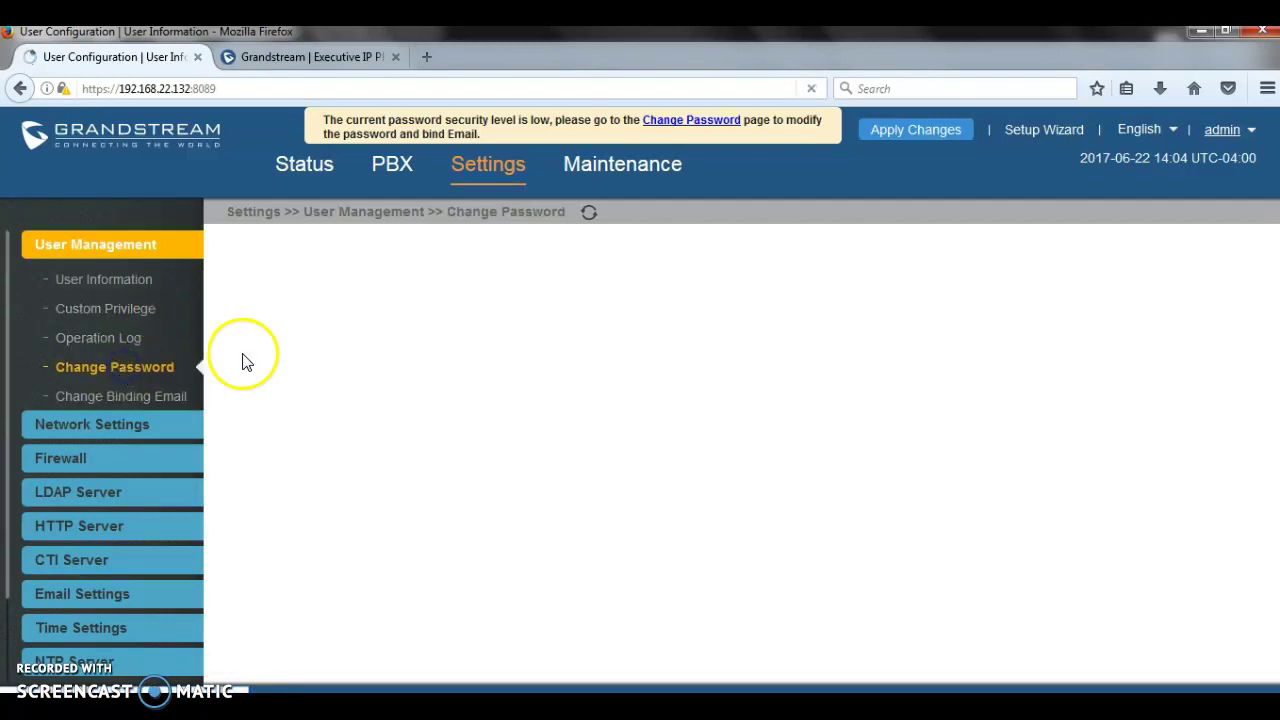
click(479, 304)
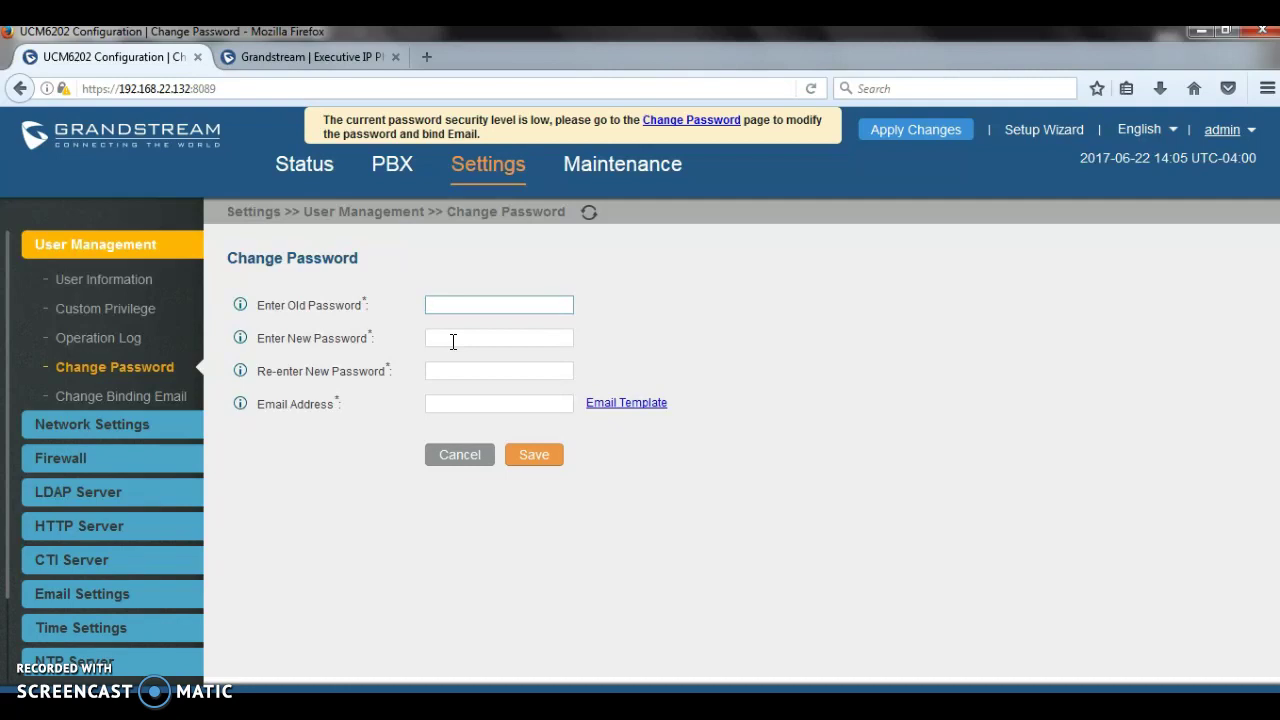
click(483, 339)
click(390, 166)
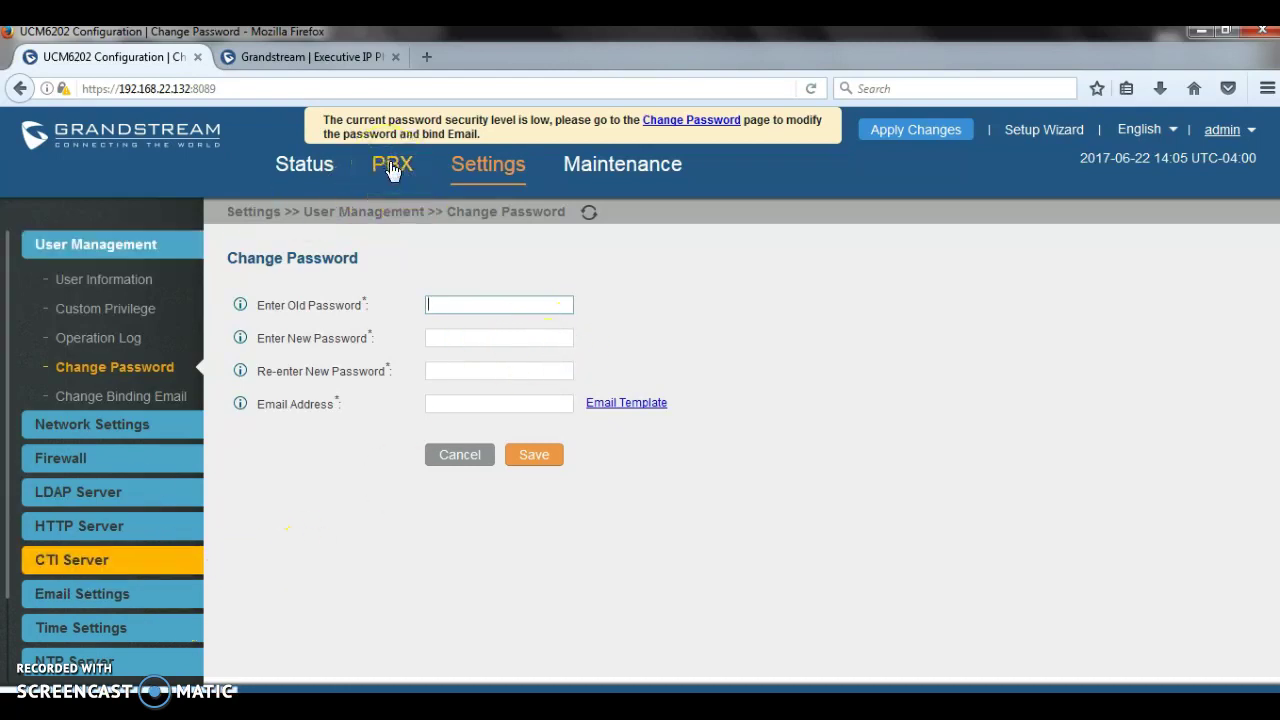
click(419, 170)
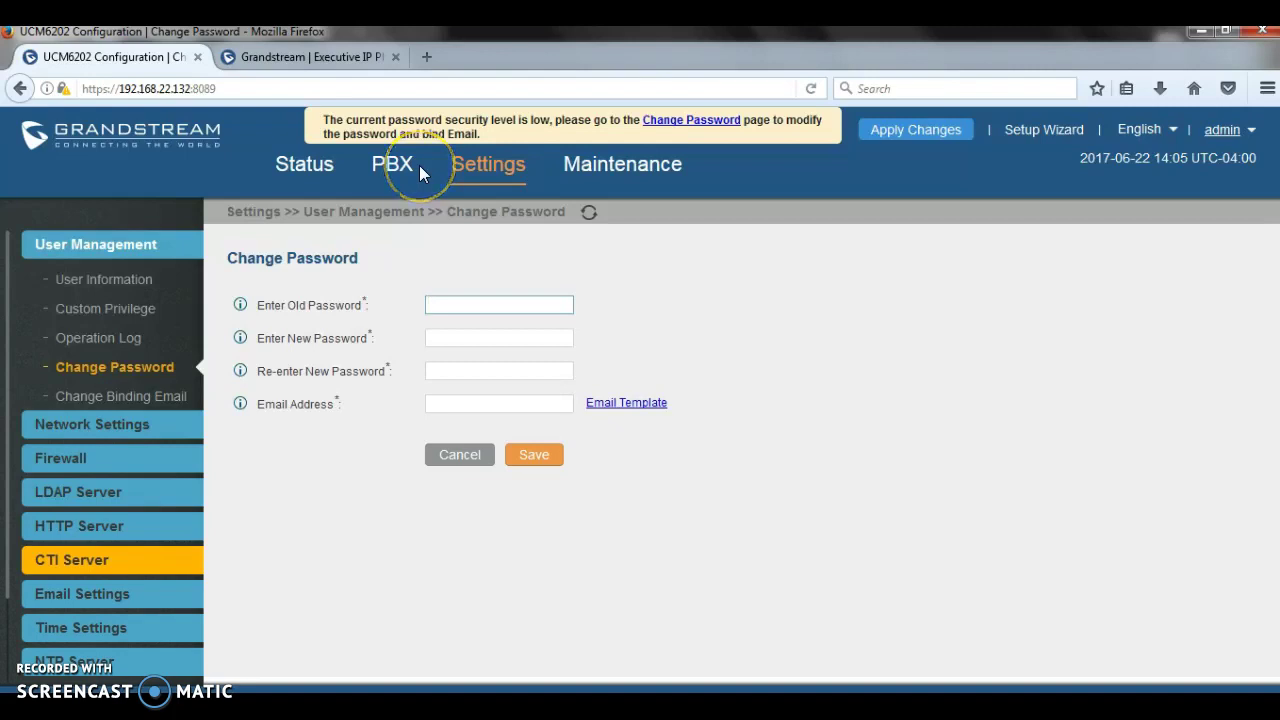
Open the Login Settings page and set the user max number of try login to 3.
scroll(105, 614, down, 1)
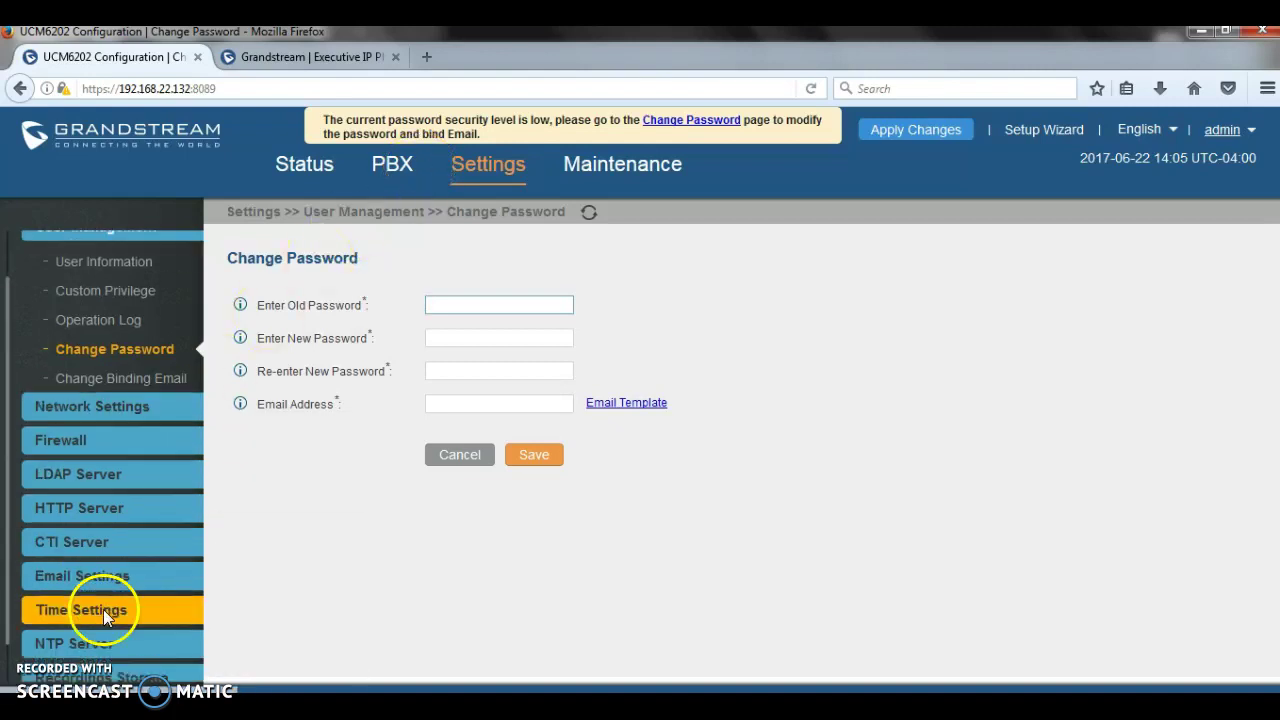
scroll(104, 611, down, 2)
scroll(107, 617, down, 1)
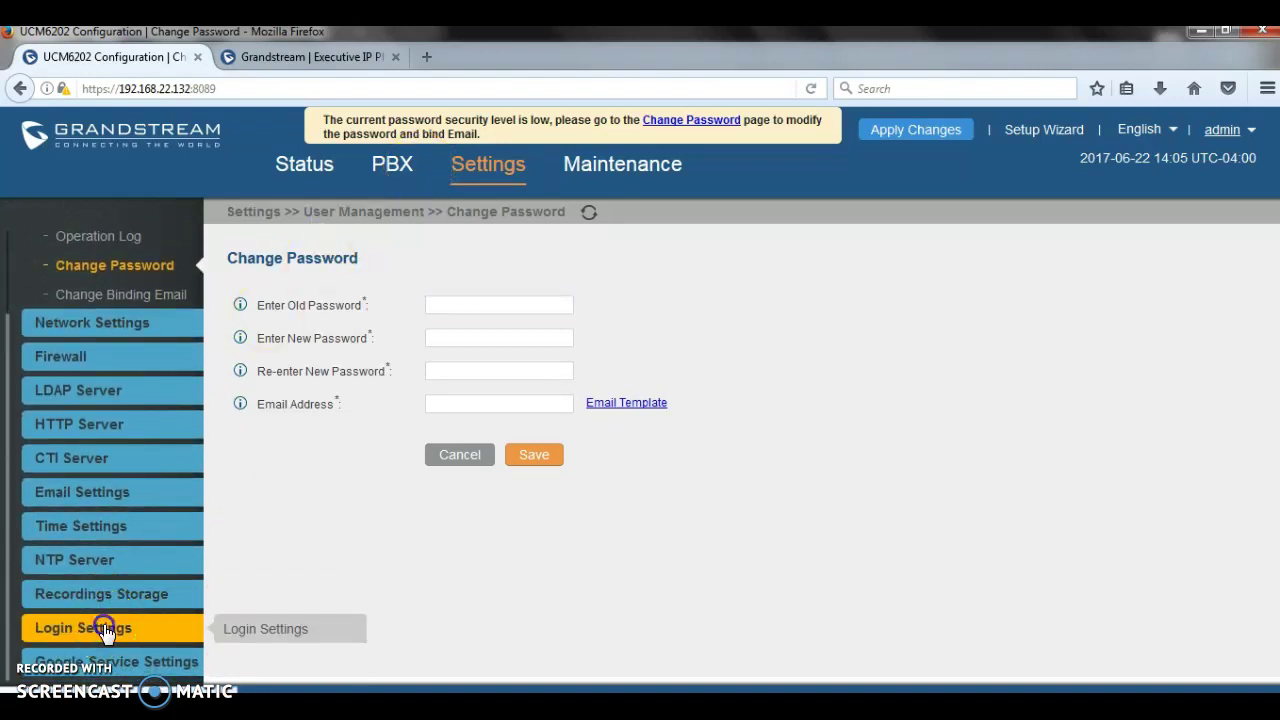
click(107, 626)
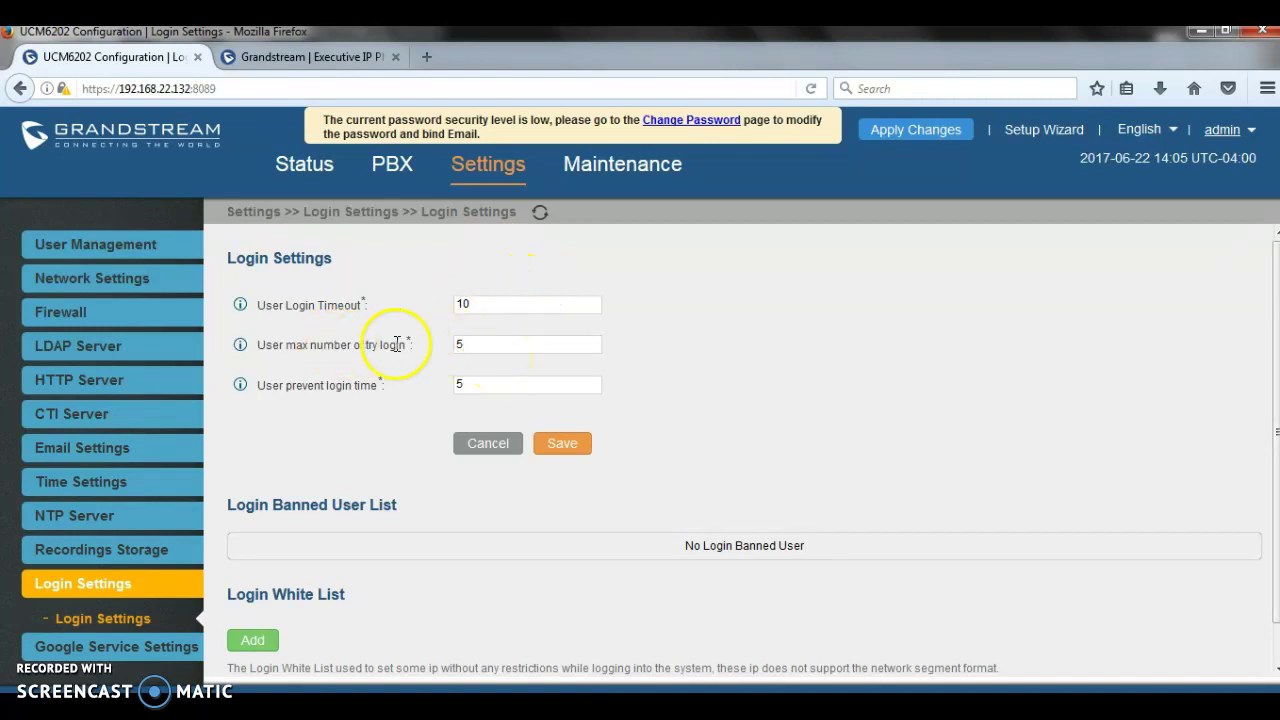
click(484, 342)
key(BackSpace)
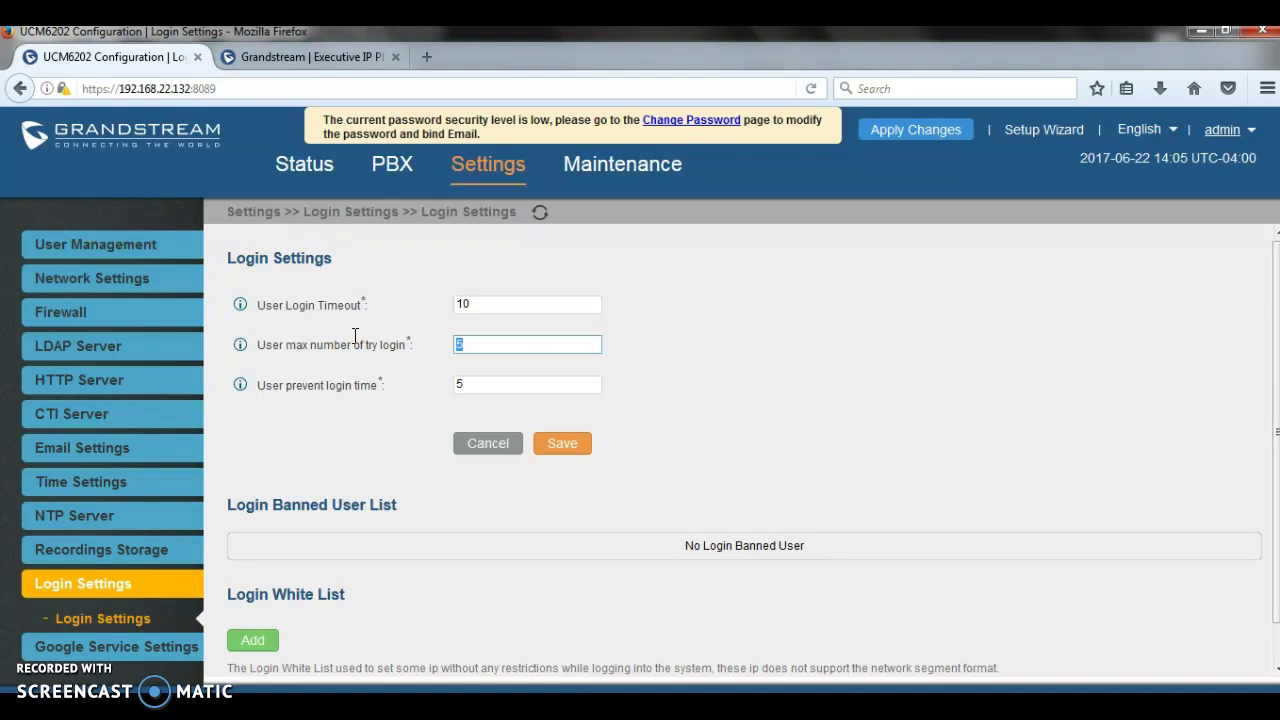
text(3)
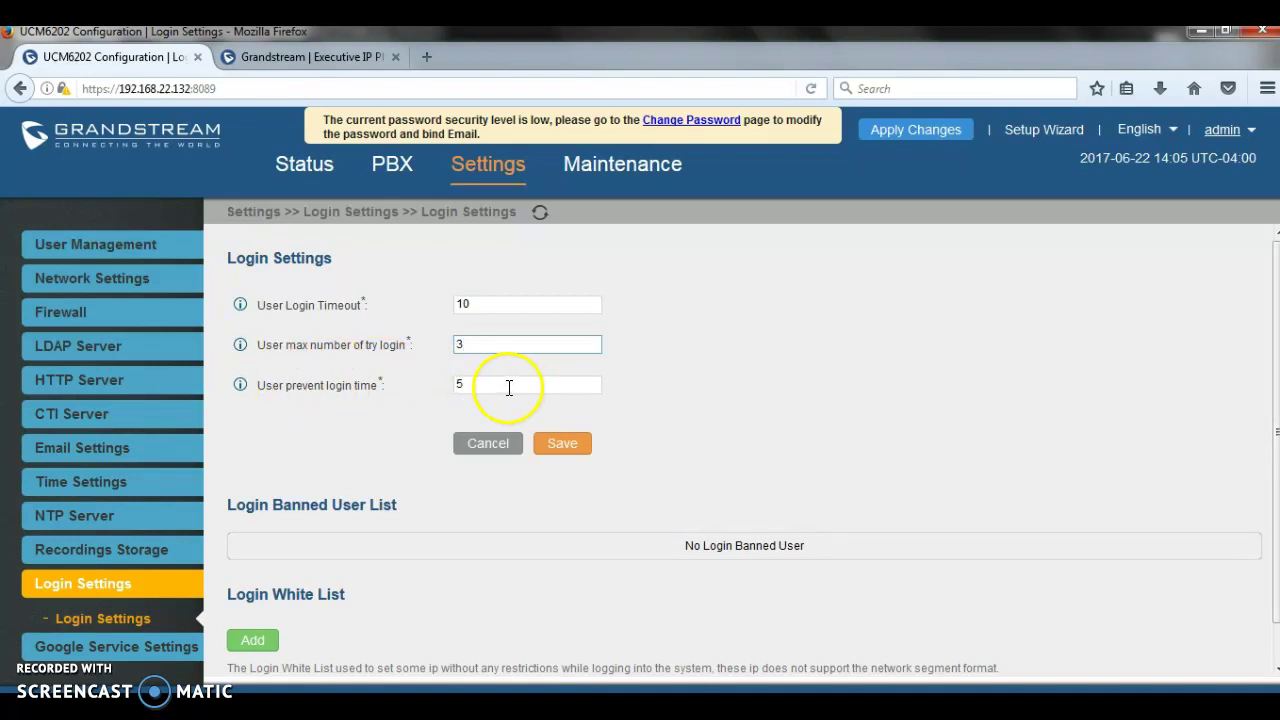
Set the user prevent login time to 0 in the login settings.
drag(586, 381, 430, 388)
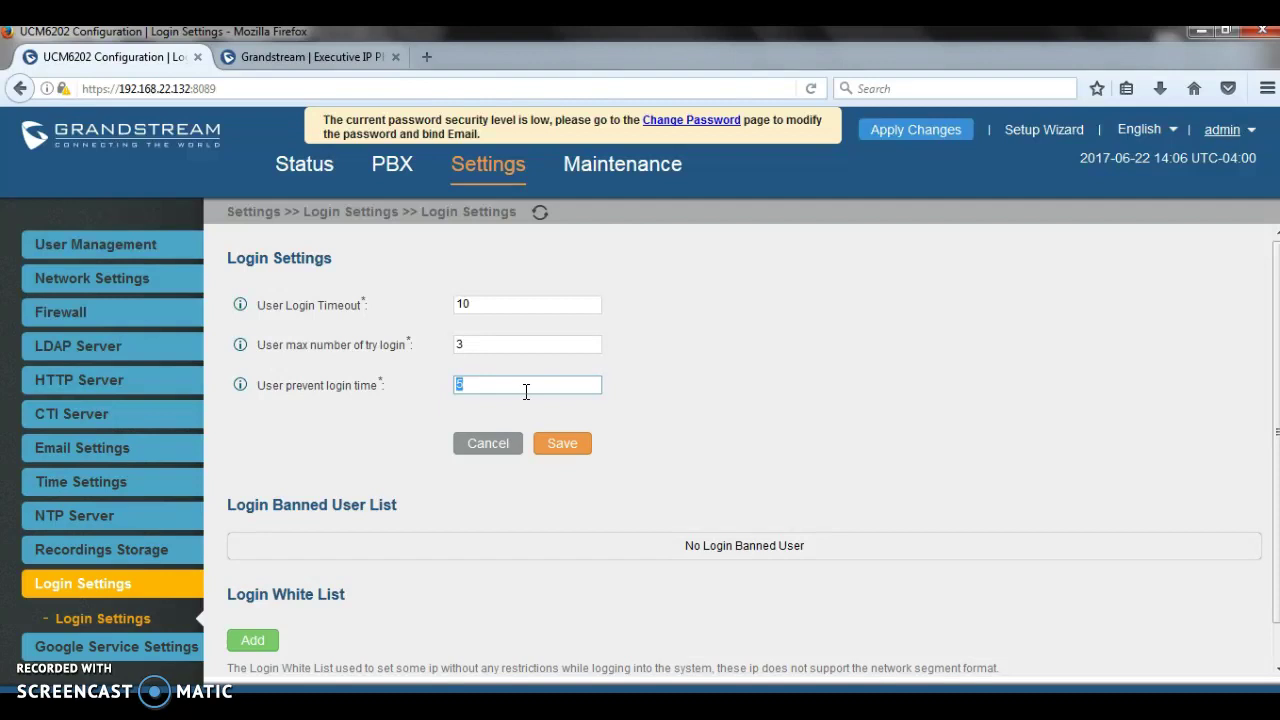
text(60000)
key(BackSpace)
key(BackSpace)
key(BackSpace)
key(BackSpace)
key(BackSpace)
text(0)
click(490, 343)
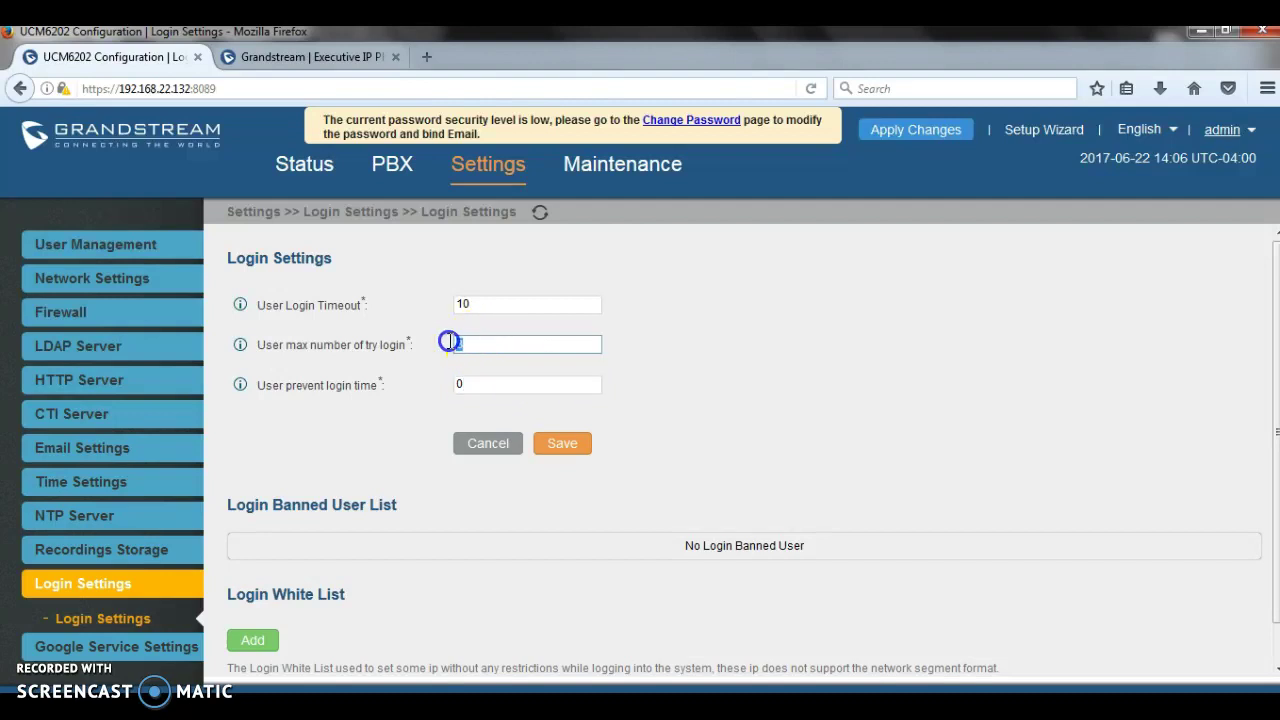
double_click(460, 344)
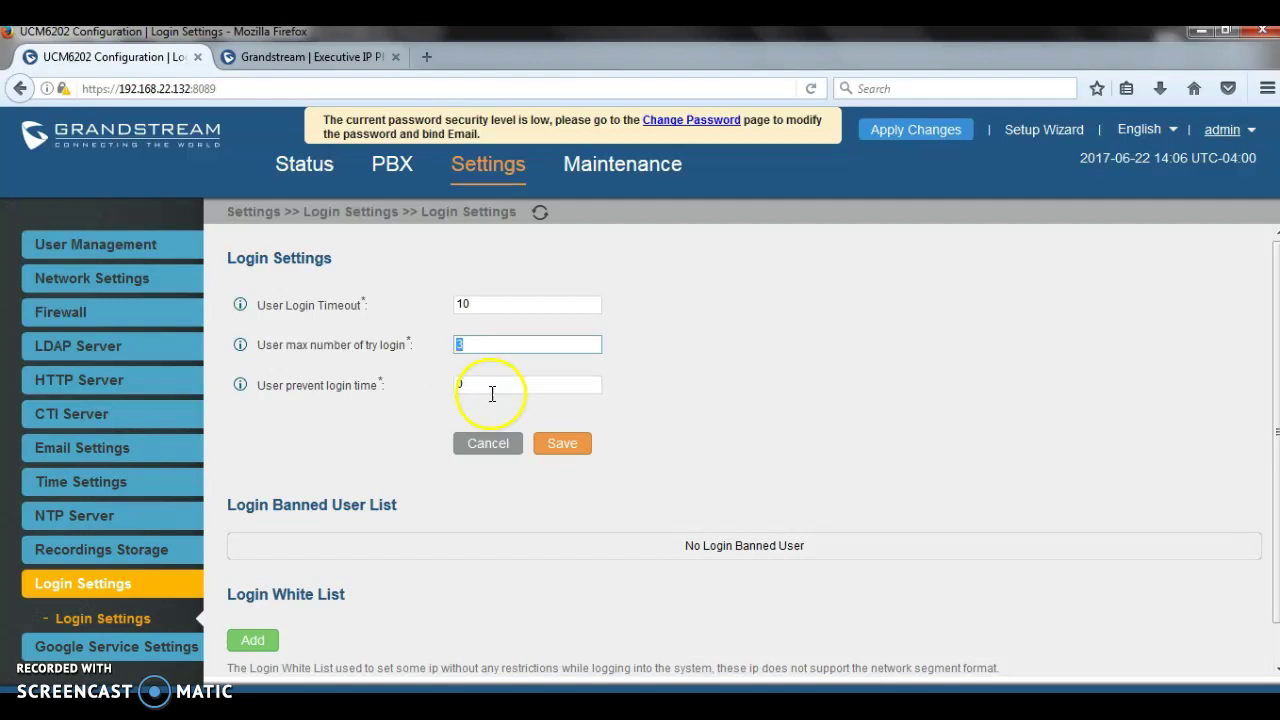
click(492, 390)
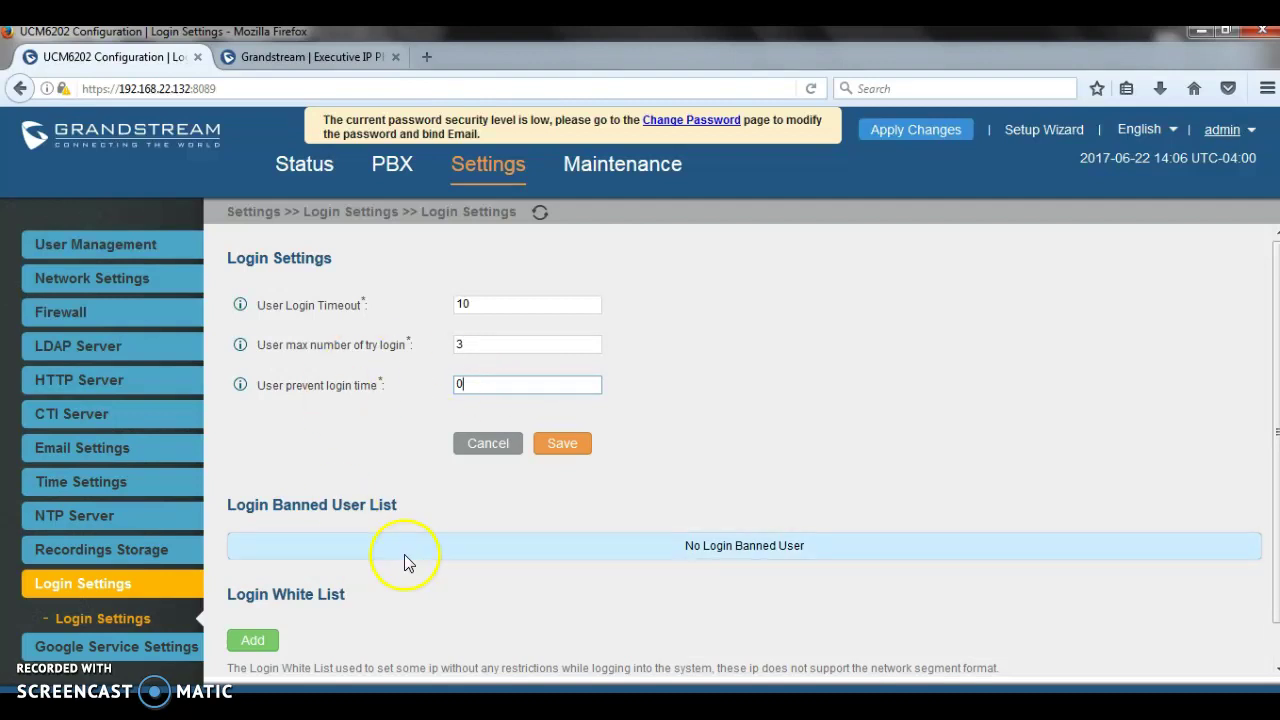
Open the HTTP Server settings, keep the protocol type on HTTPS and set the port to 9095.
click(122, 380)
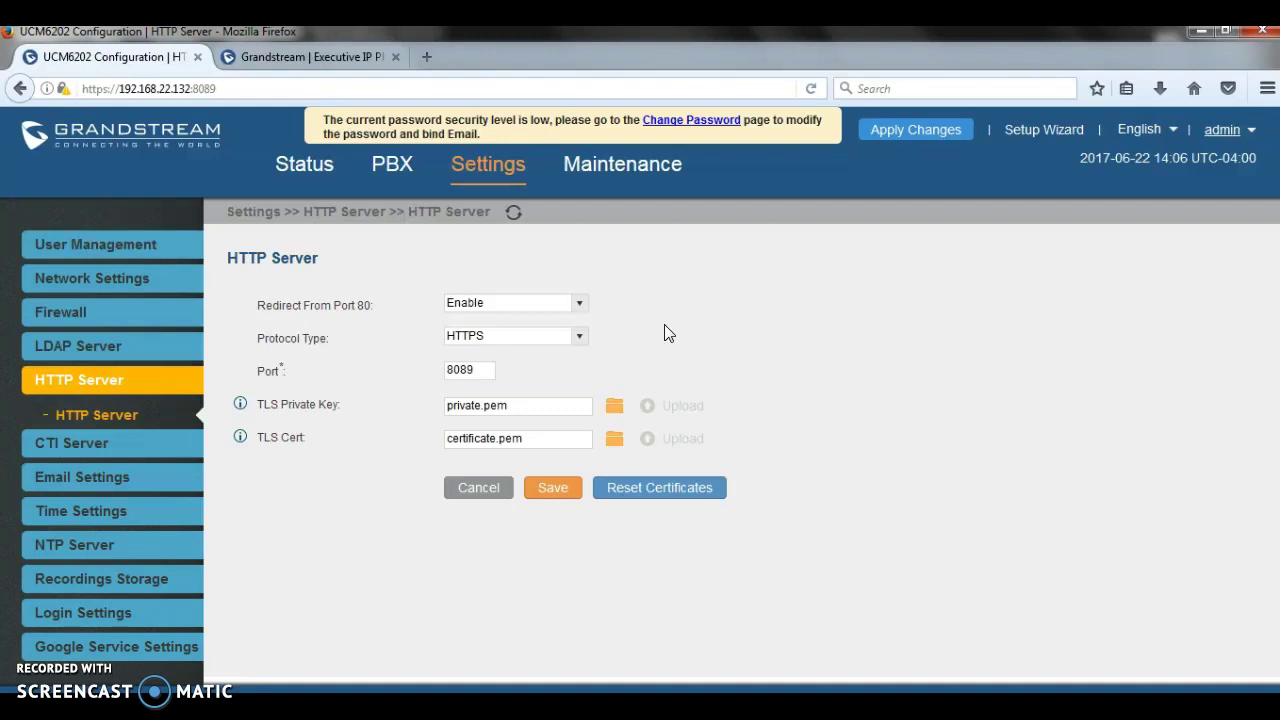
click(500, 333)
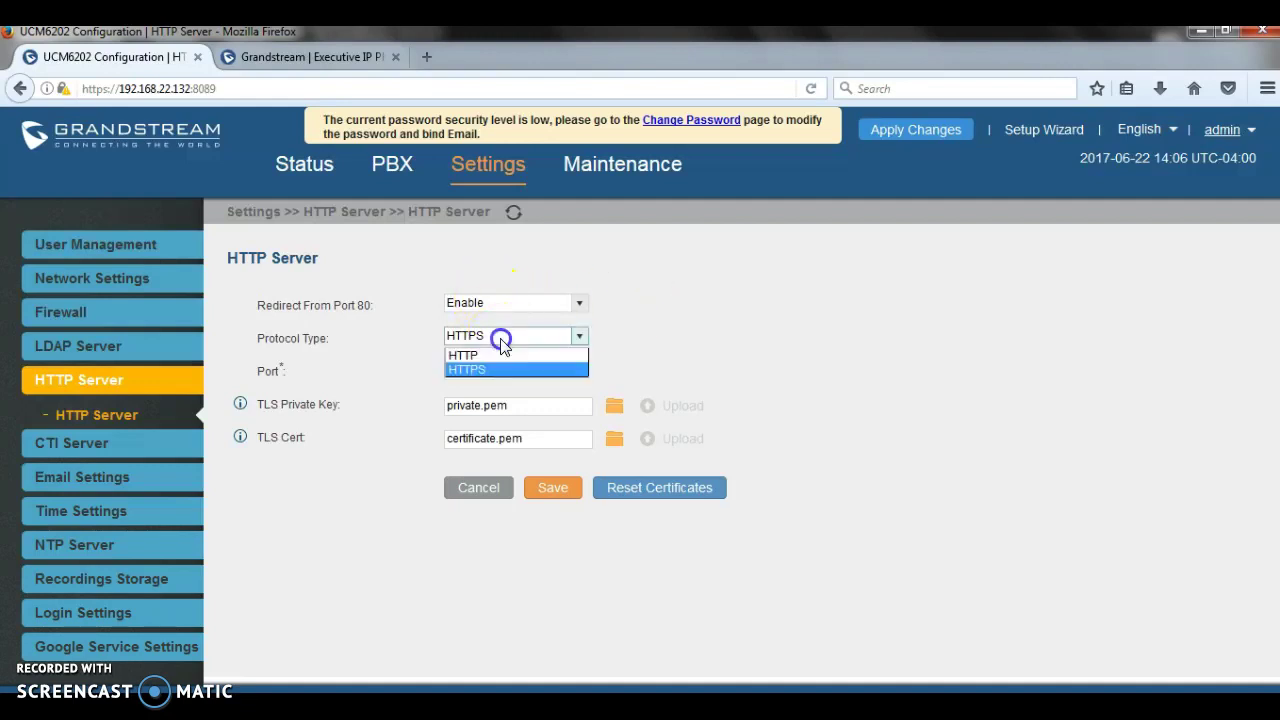
click(503, 343)
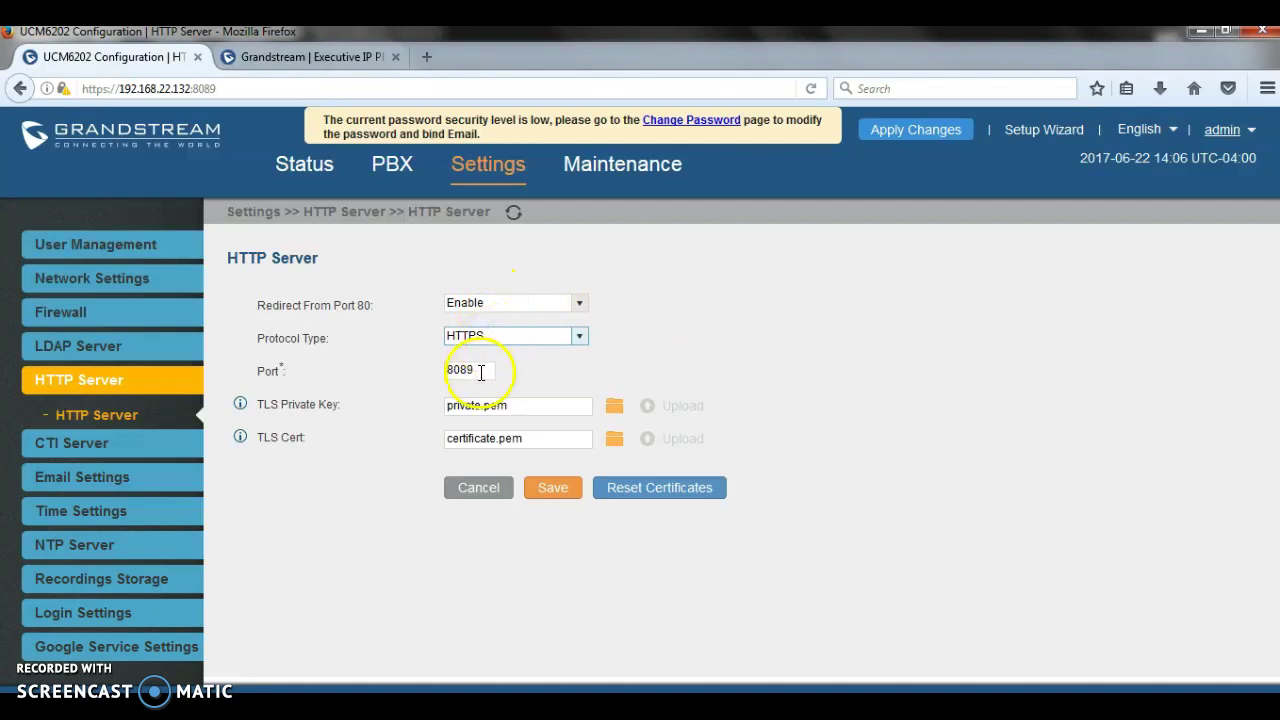
drag(489, 371, 389, 372)
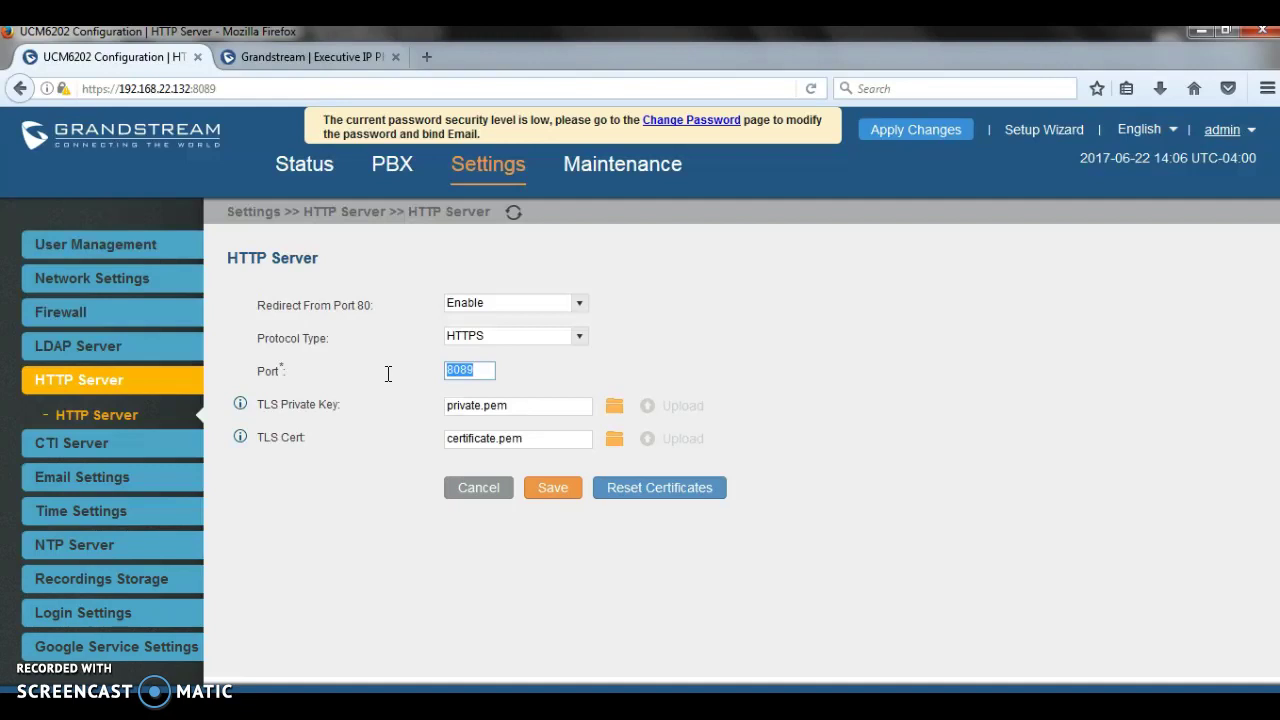
text(9095)
click(468, 370)
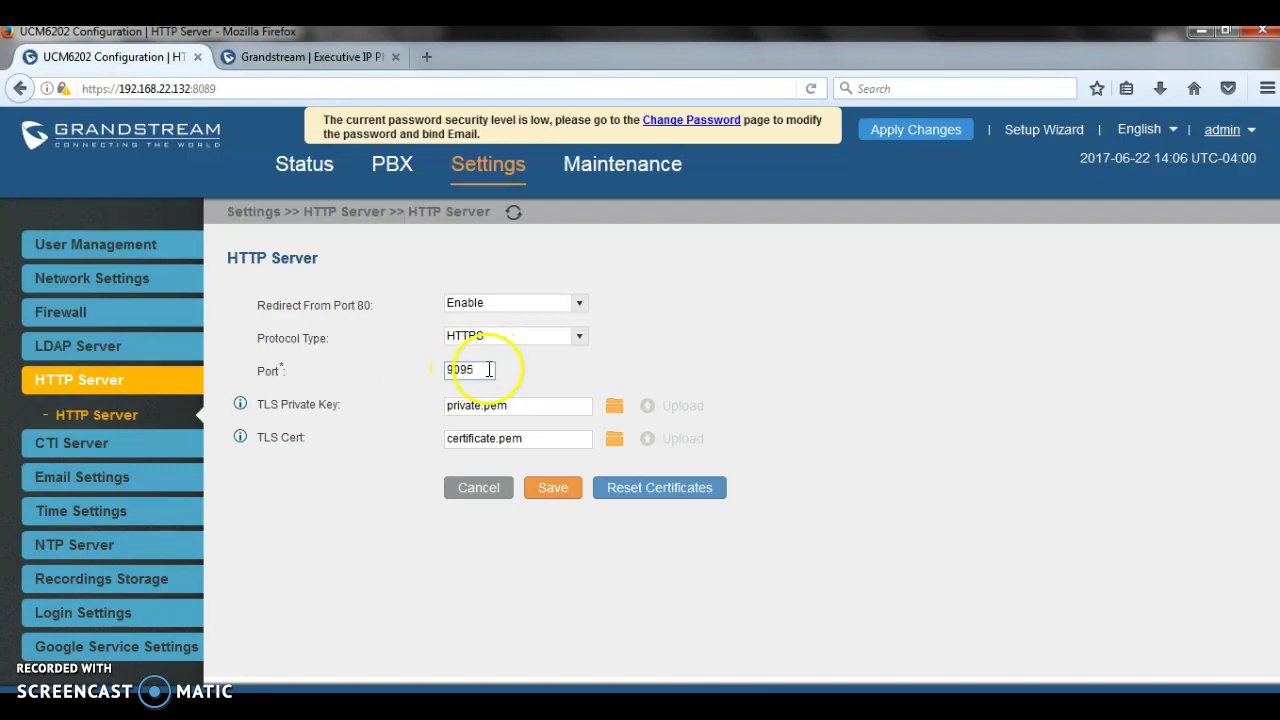
Load 192.168.22.132 in a new browser tab to check the protocol and port that Redirect From Port 80 gives.
drag(374, 310, 173, 78)
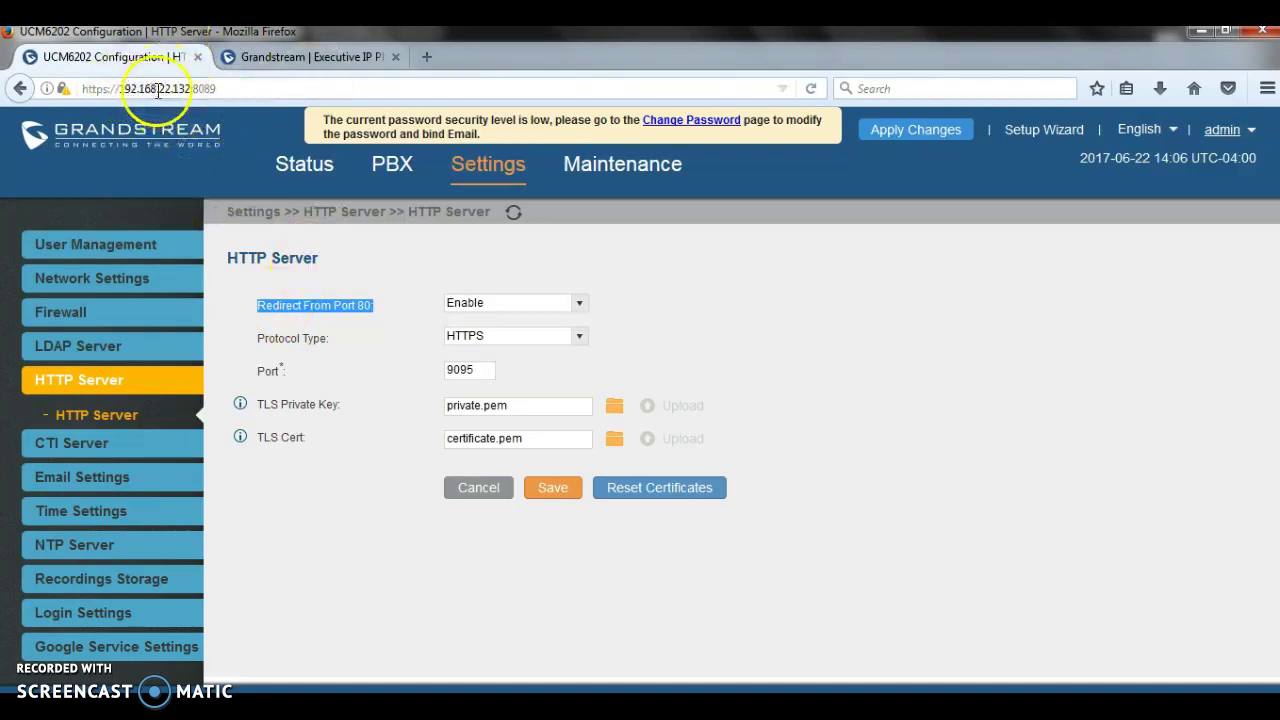
click(426, 62)
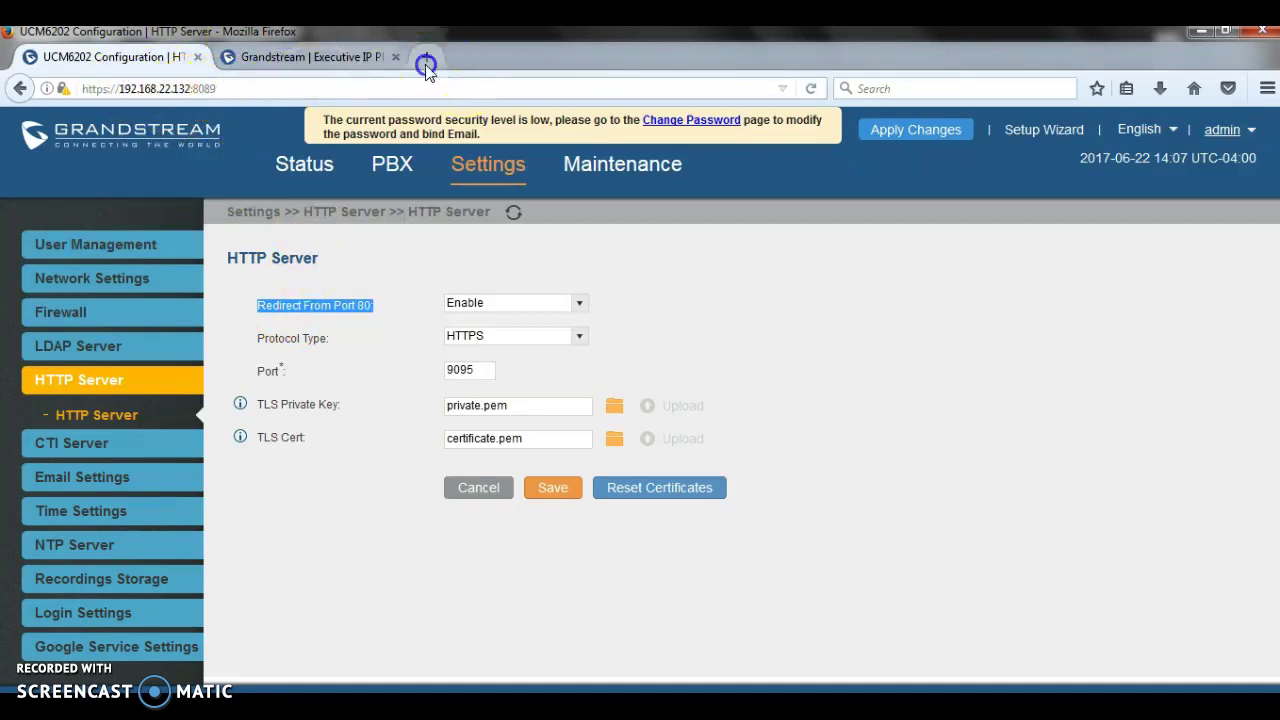
text(192.)
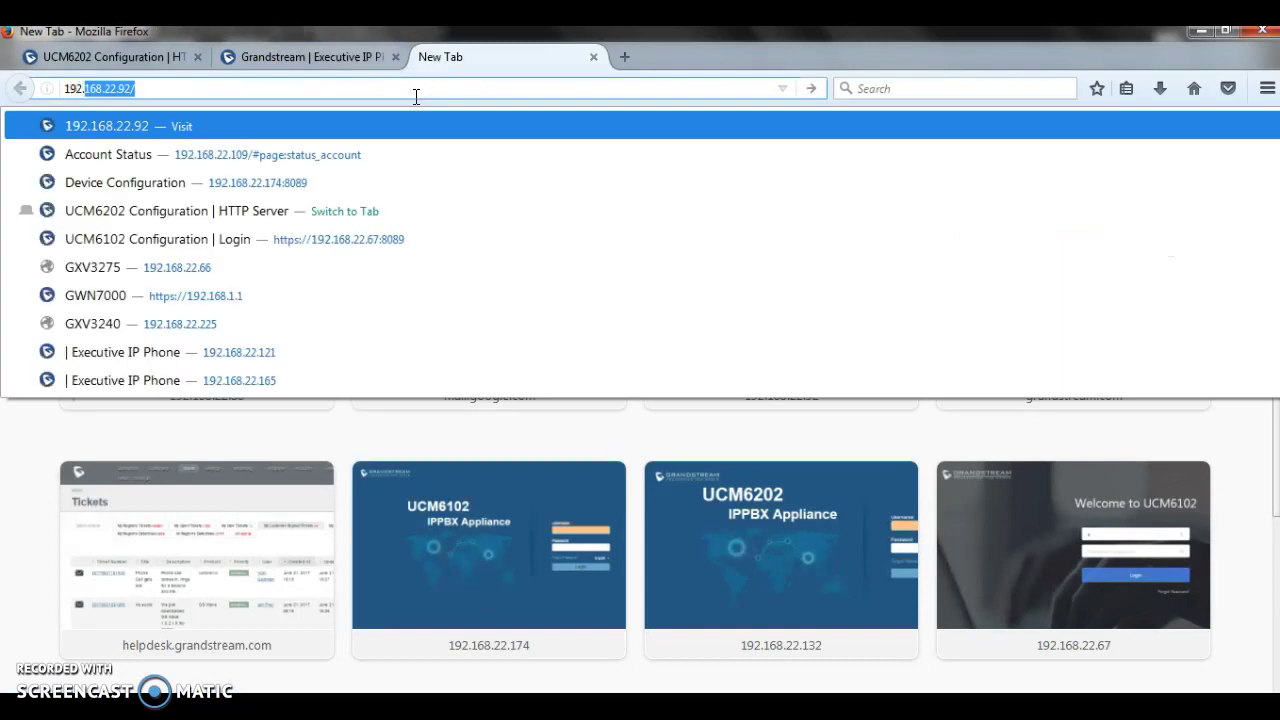
text(168.22.132)
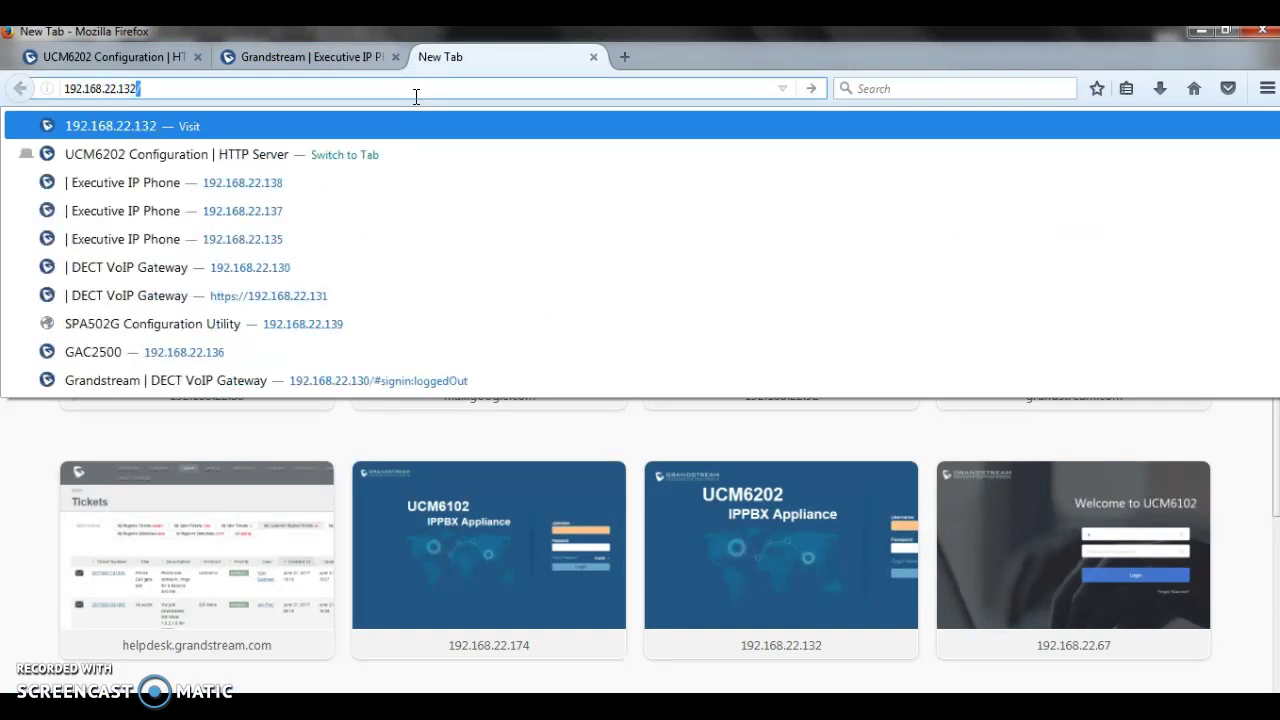
key(Return)
click(224, 88)
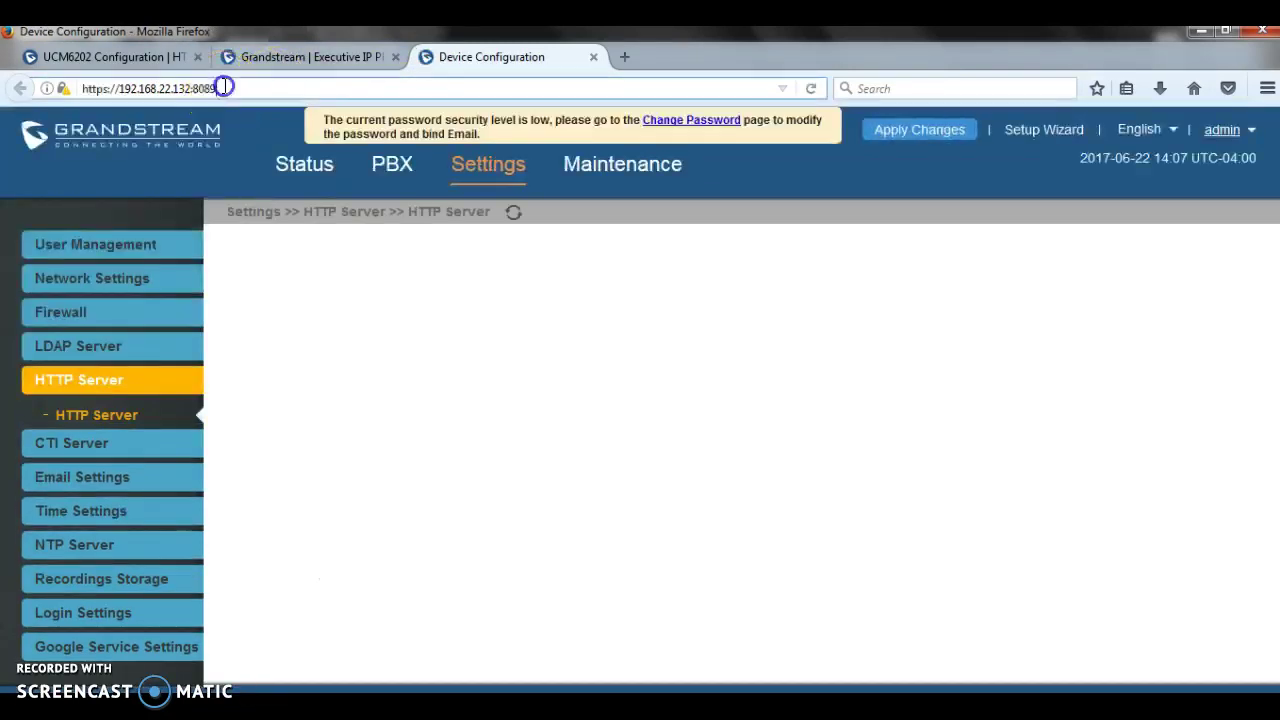
drag(224, 88, 193, 88)
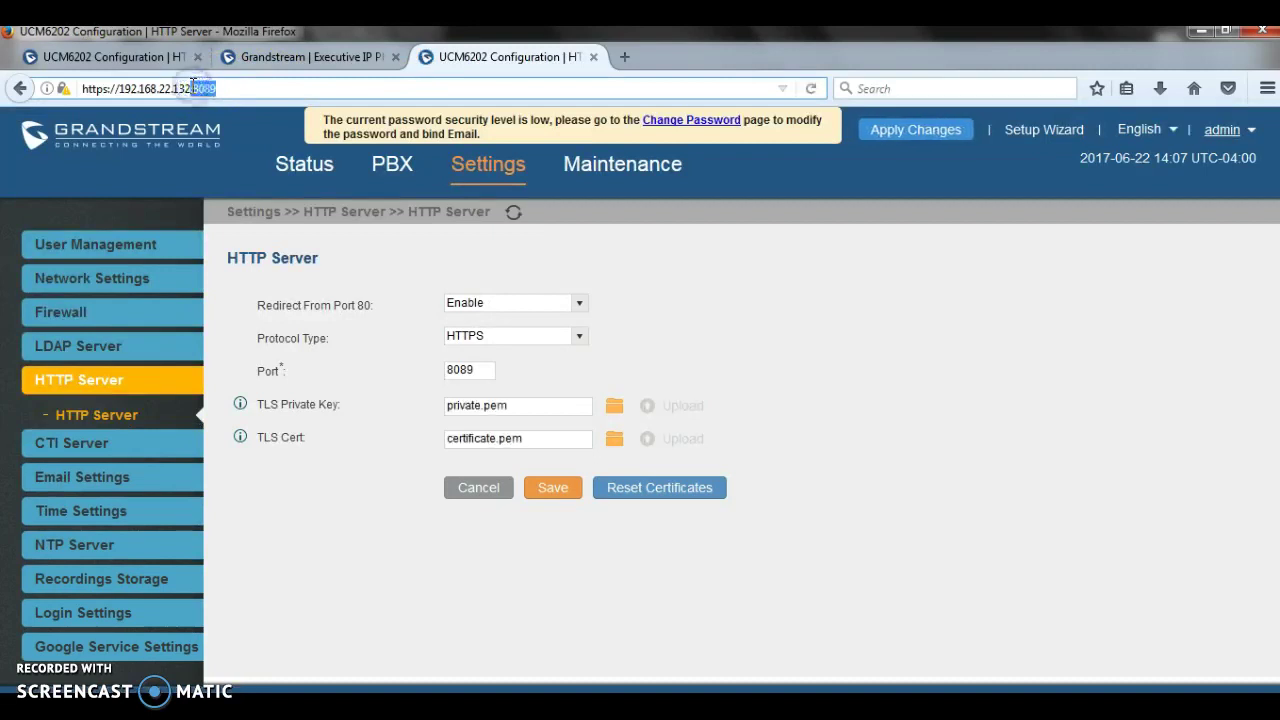
drag(76, 88, 122, 88)
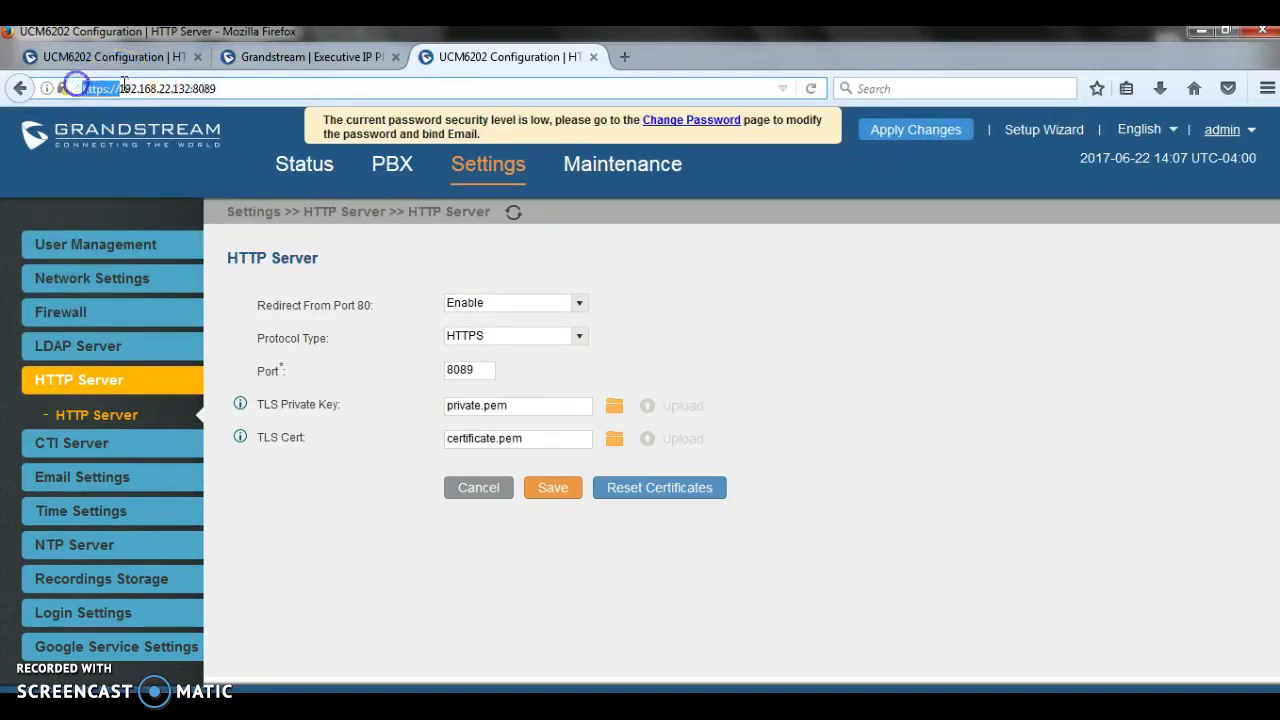
Set Redirect From Port 80 to Disable in the HTTP Server settings, save the change and accept reloading the web server.
click(163, 57)
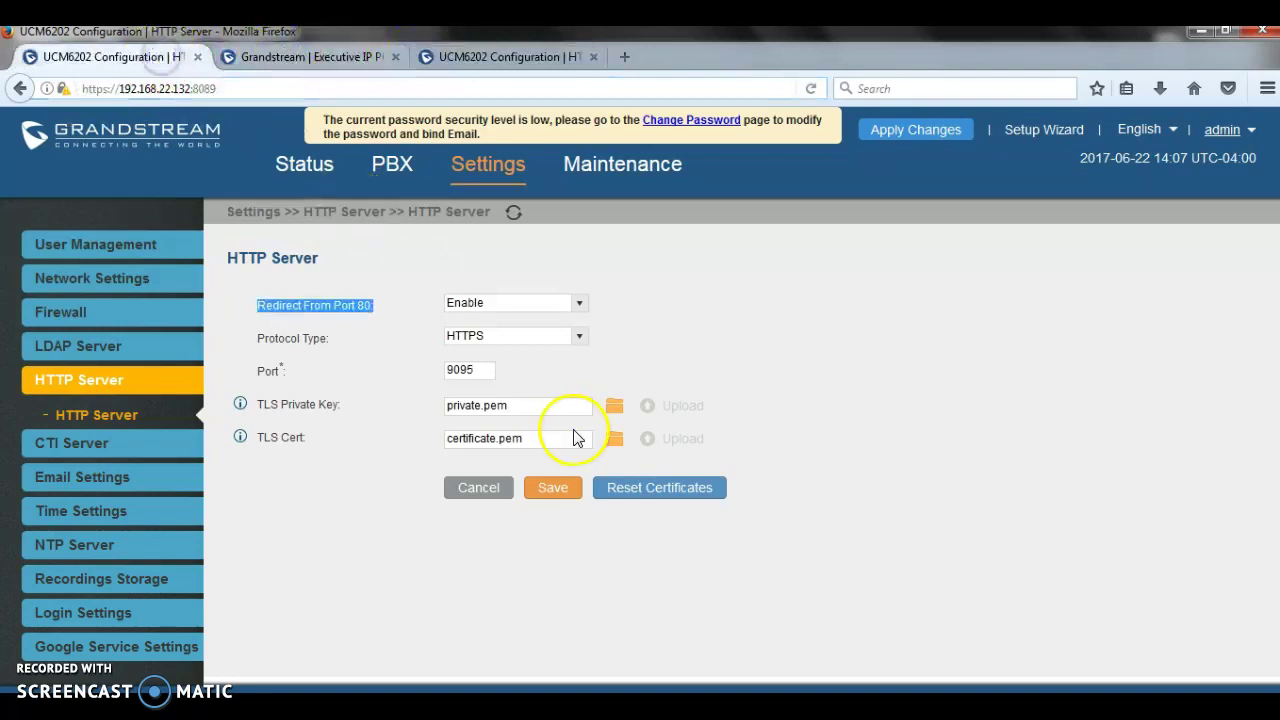
click(503, 302)
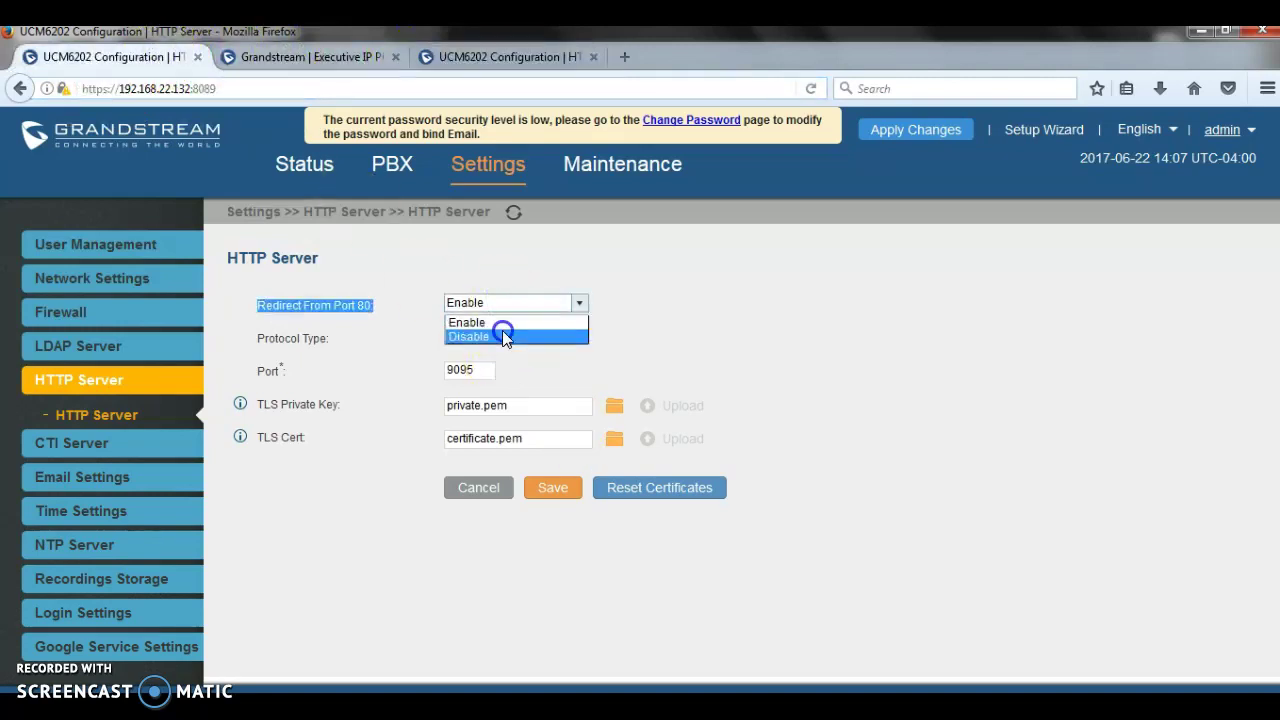
click(503, 337)
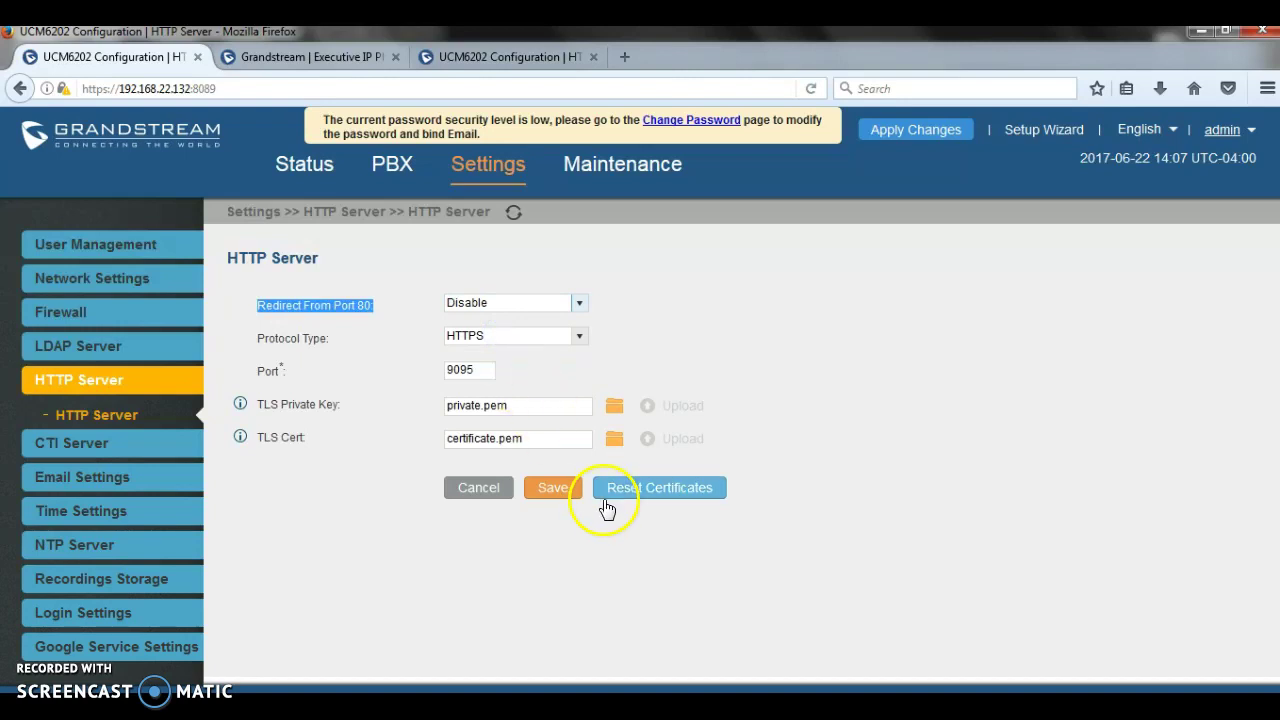
click(553, 493)
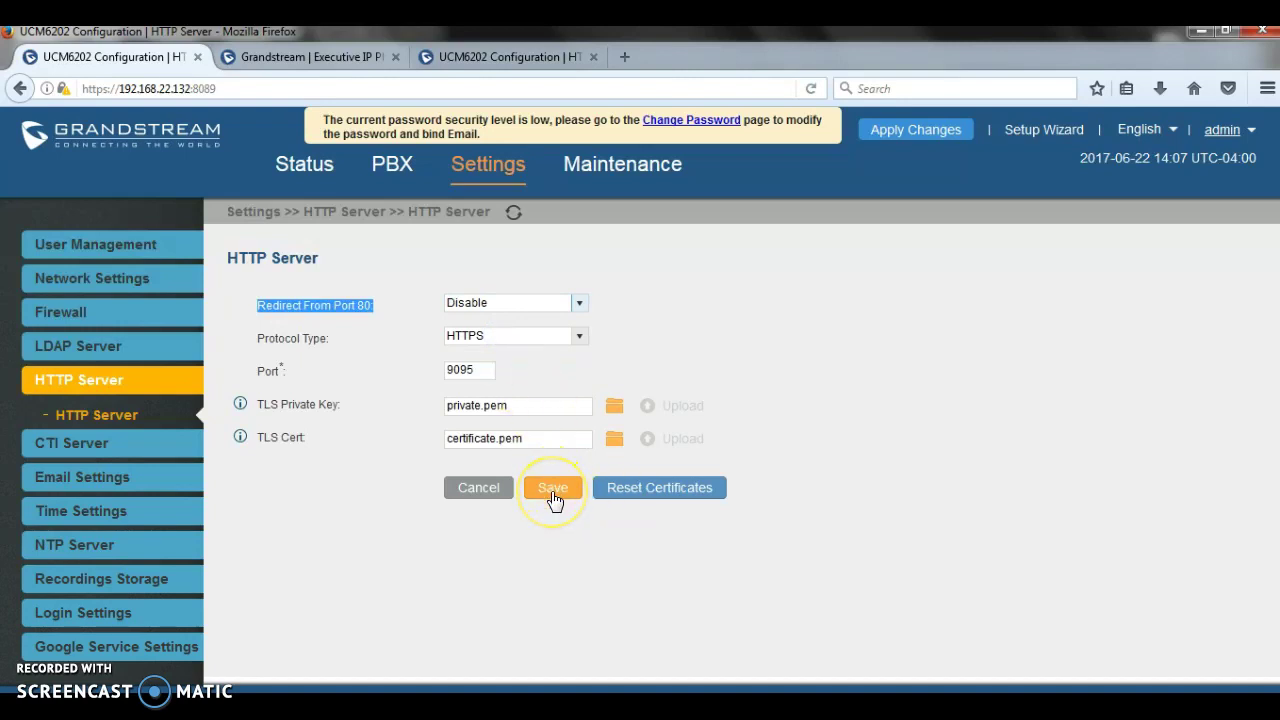
click(553, 493)
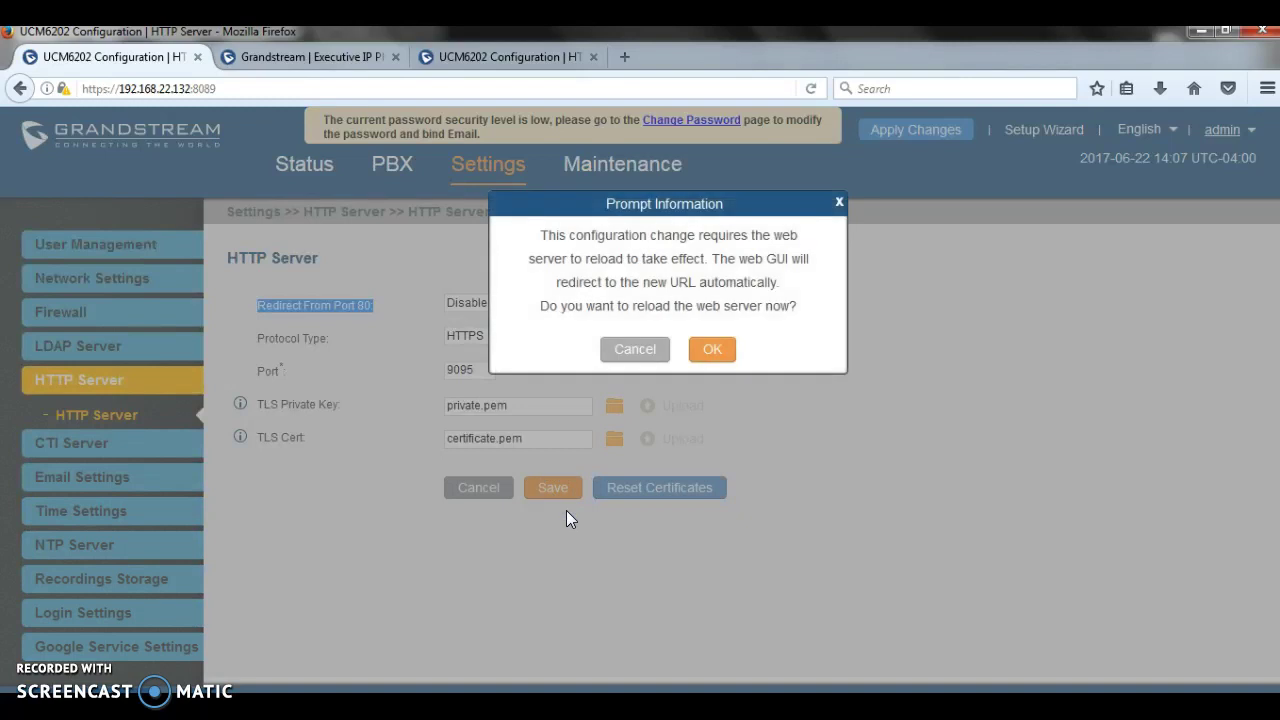
click(714, 347)
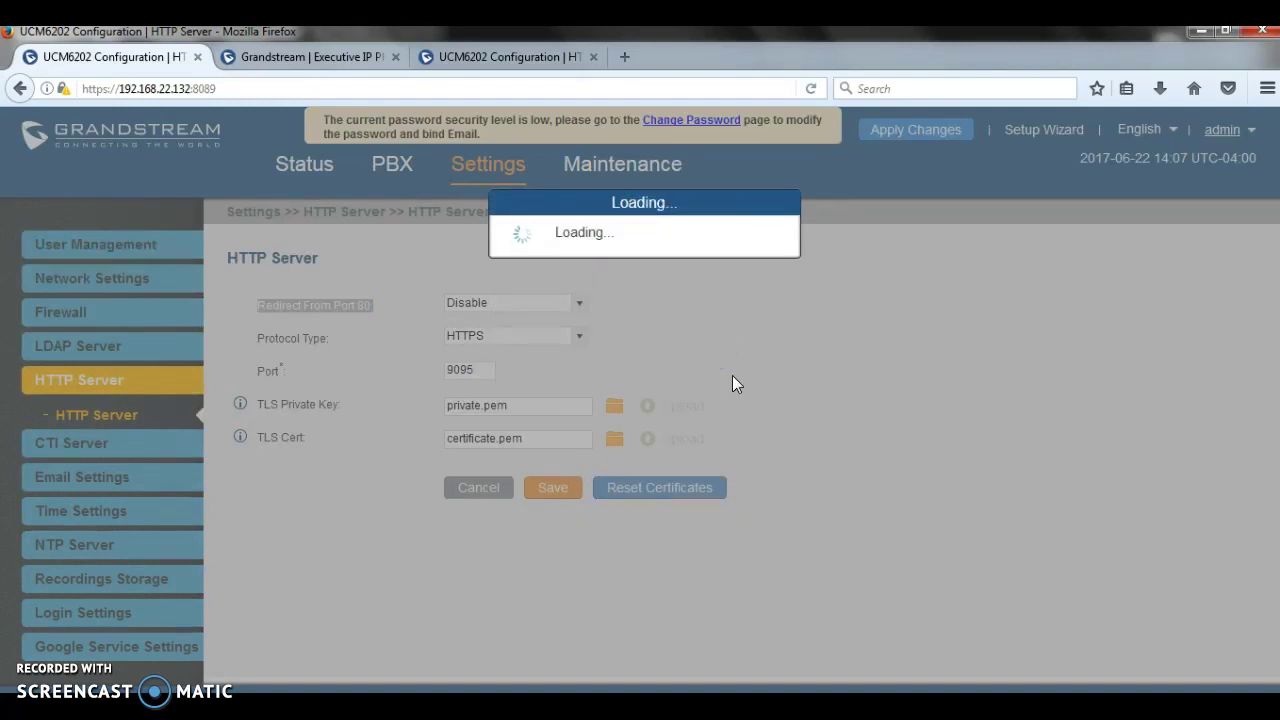
click(767, 282)
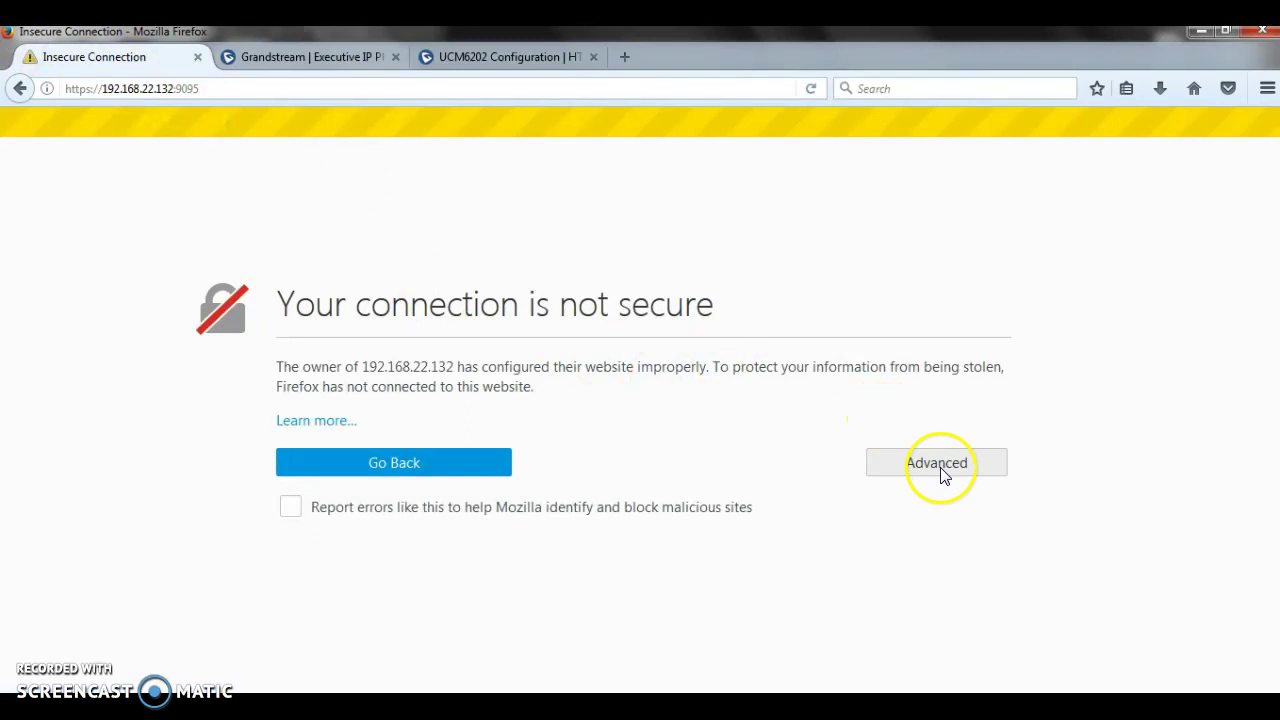
Load 192.168.22.132 without a port in the other UCM6202 tab to test the port 80 redirect, and return to the page on port 9095.
click(214, 86)
drag(214, 86, 177, 86)
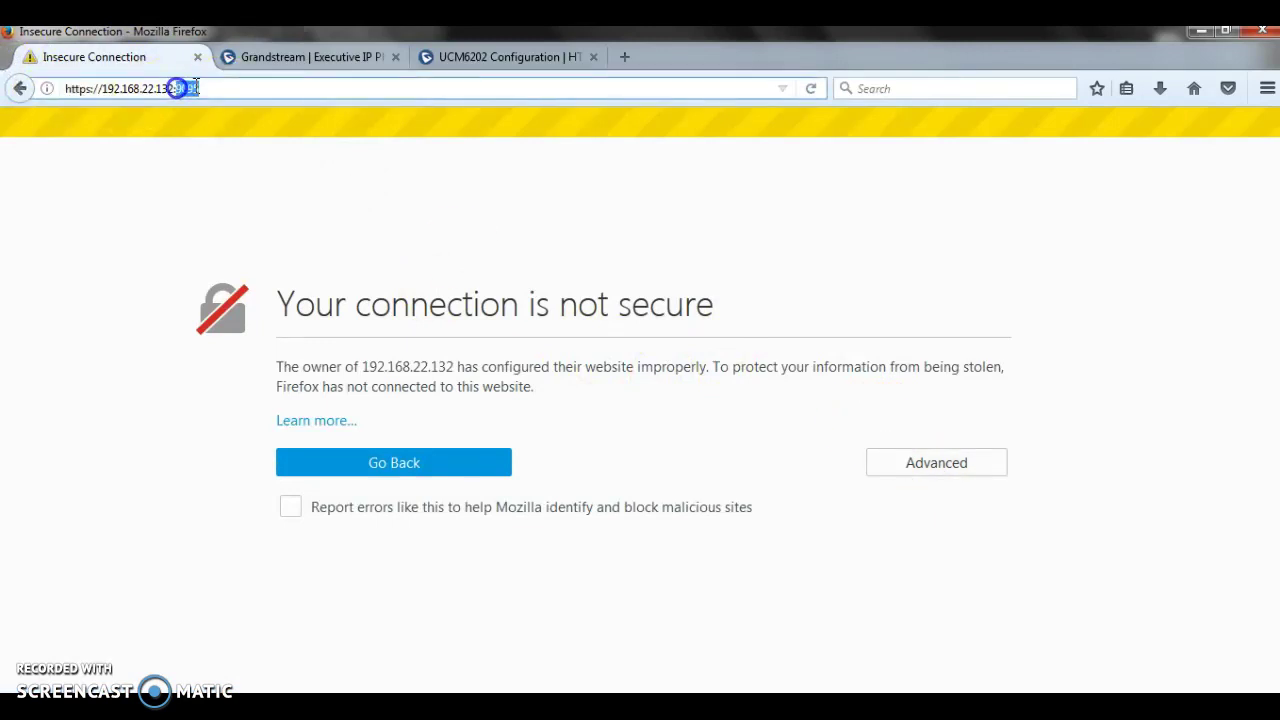
click(520, 62)
click(399, 90)
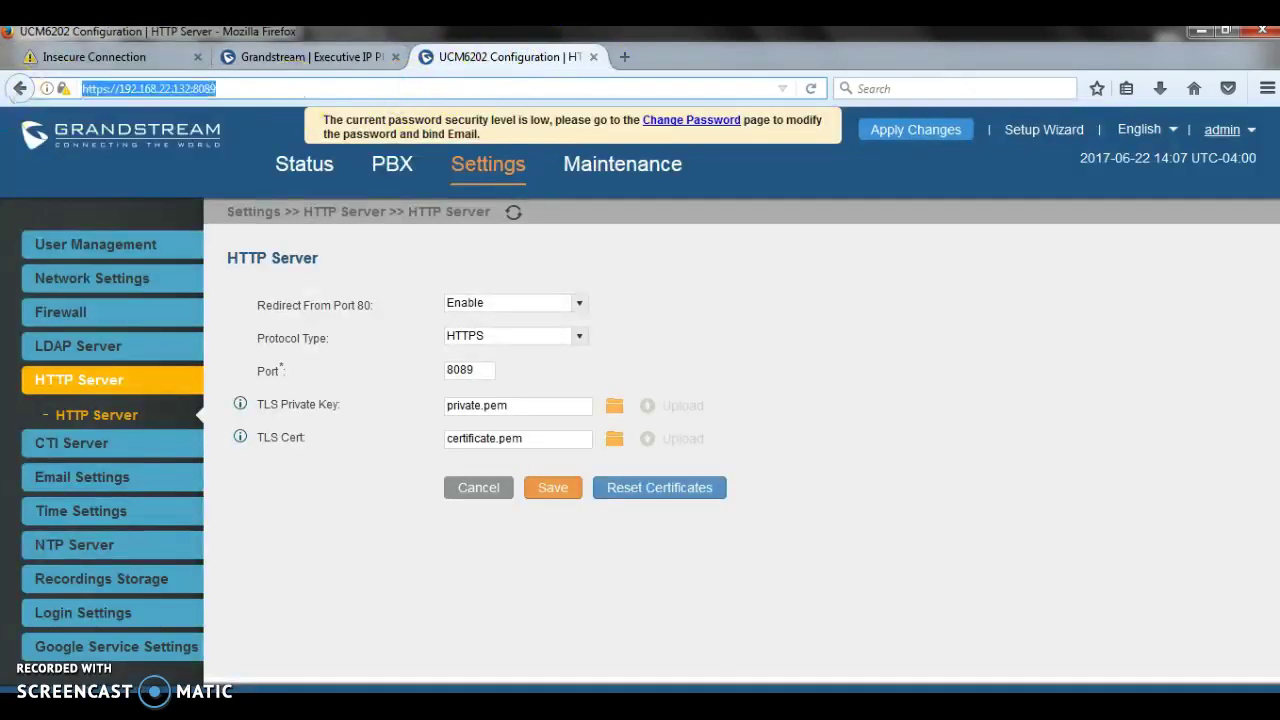
text(192.168.22)
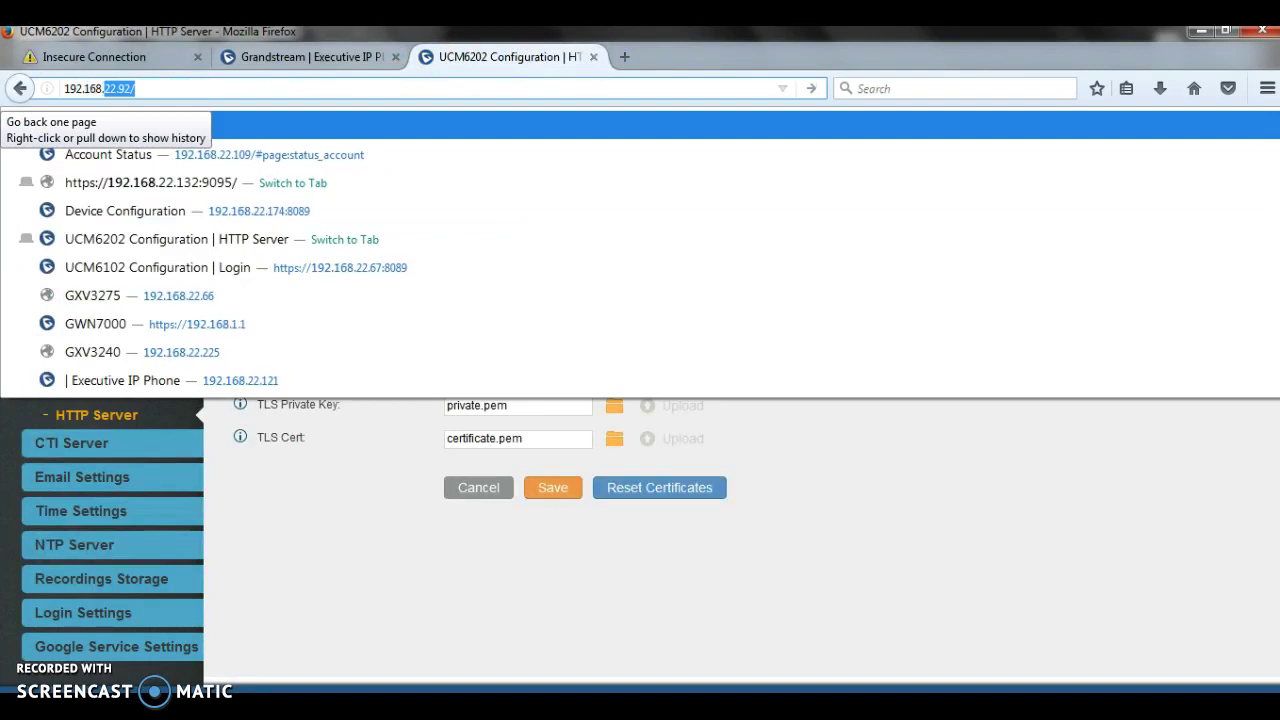
text(.132)
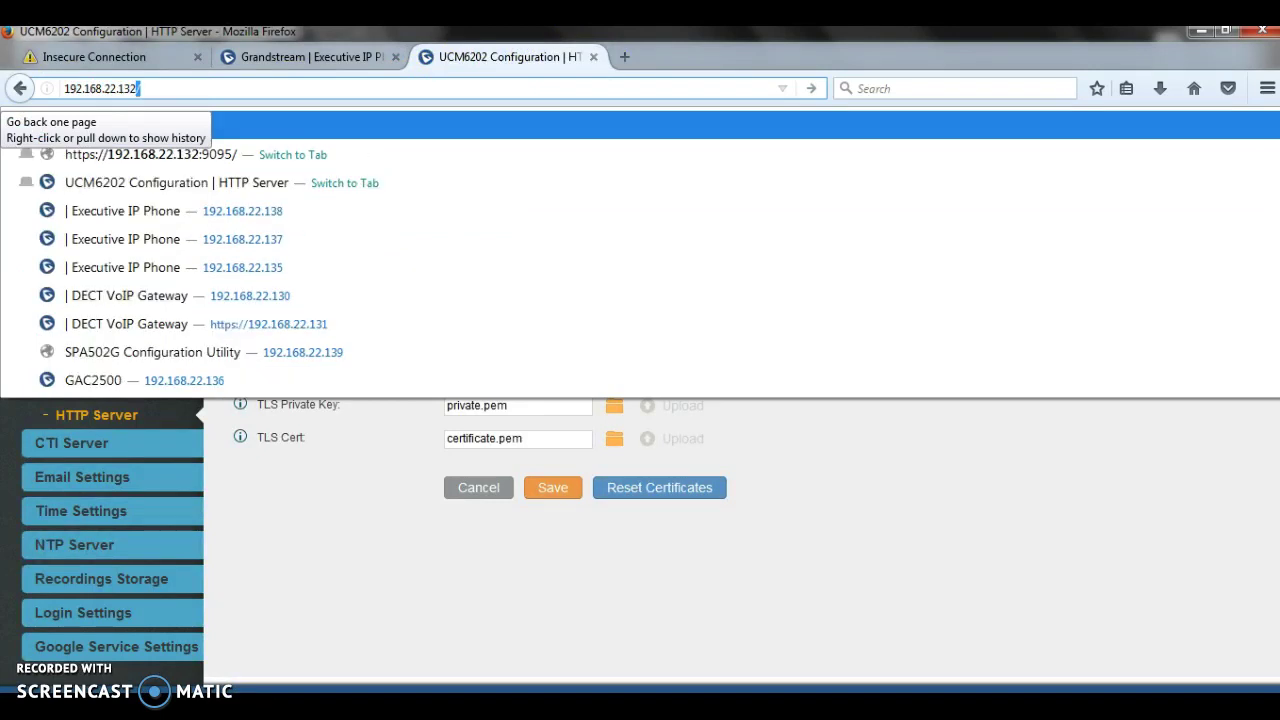
key(Return)
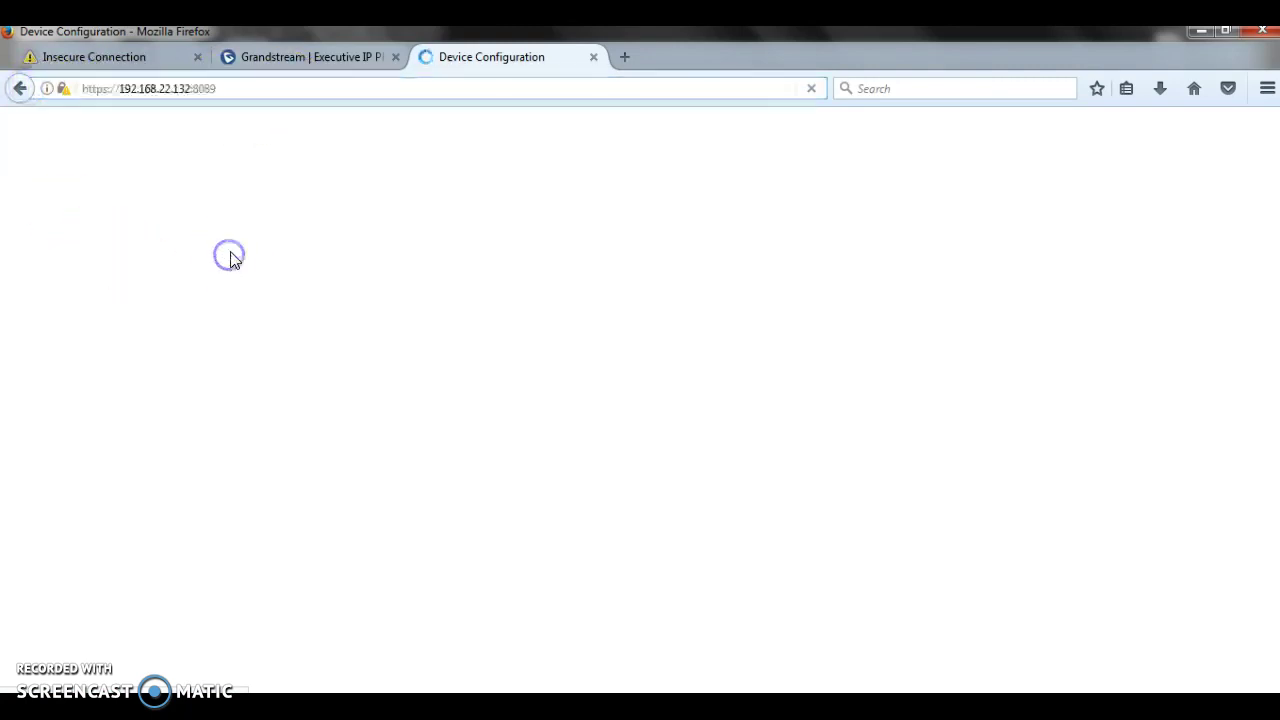
click(330, 56)
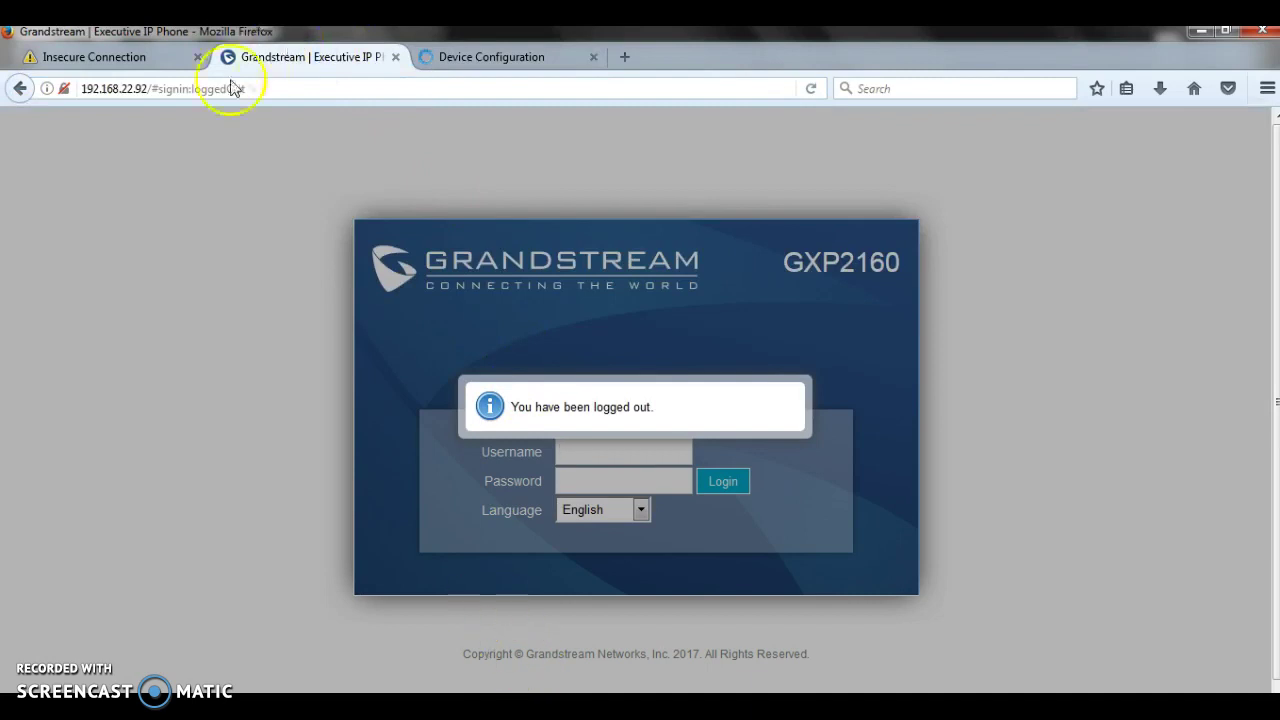
click(90, 56)
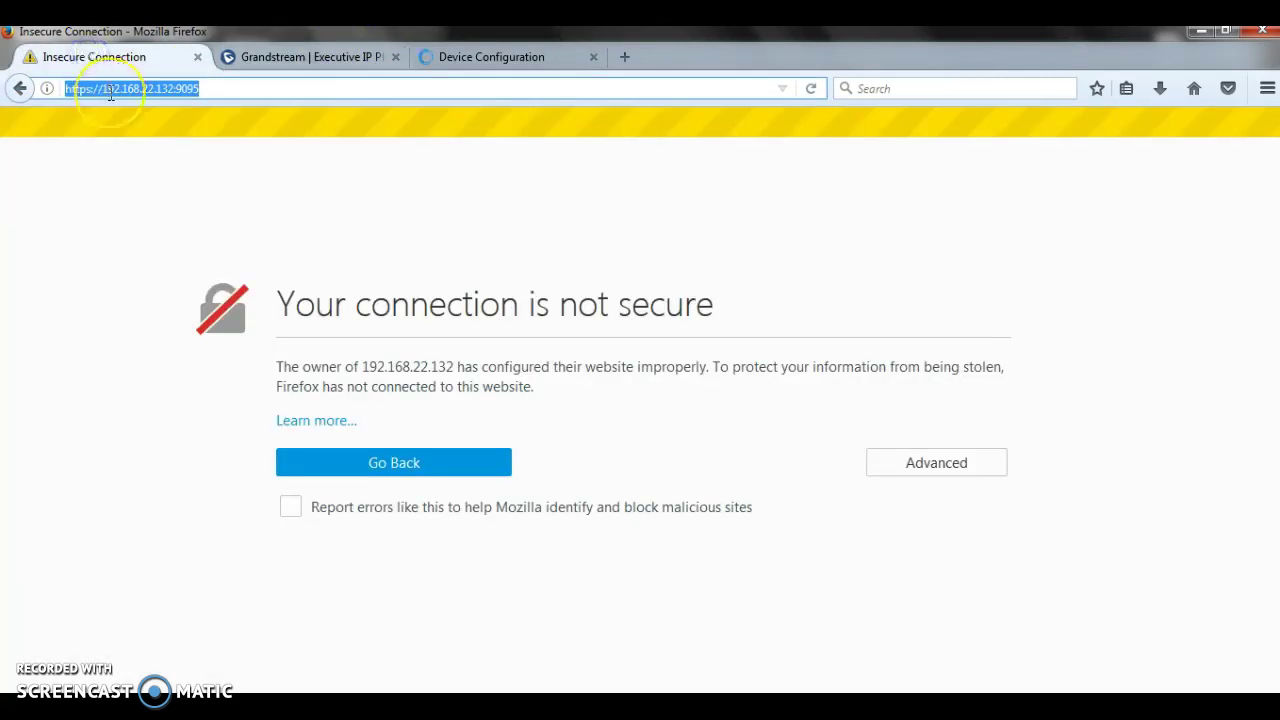